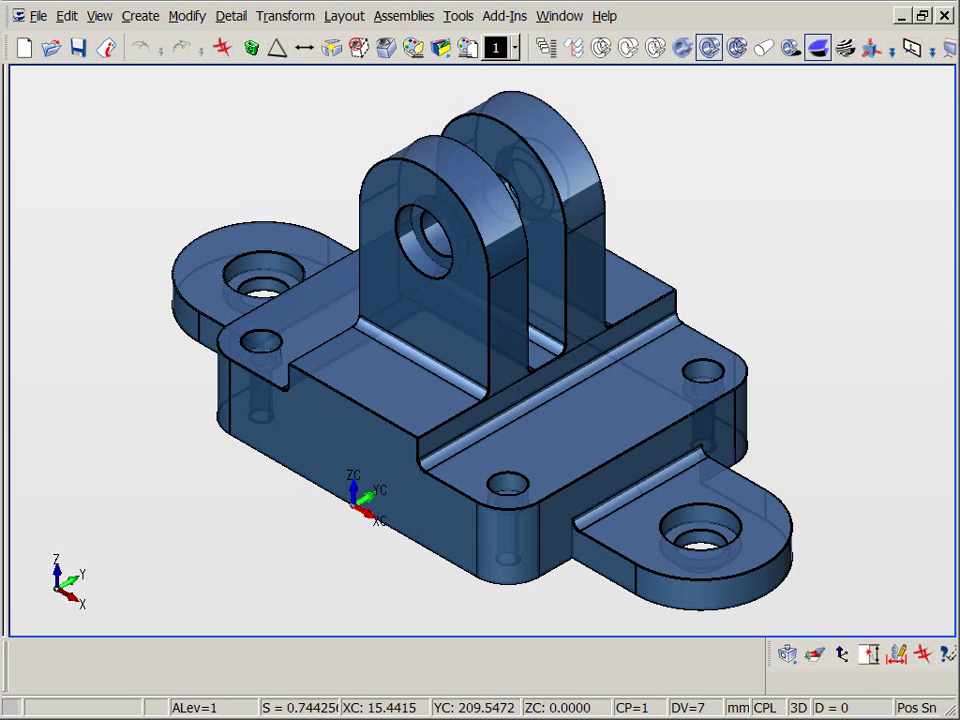
Step: Add a linear dimension for the base block's width between its front and rear side faces, placed beyond the mounting ear
{"action": "key", "text": "Escape"}
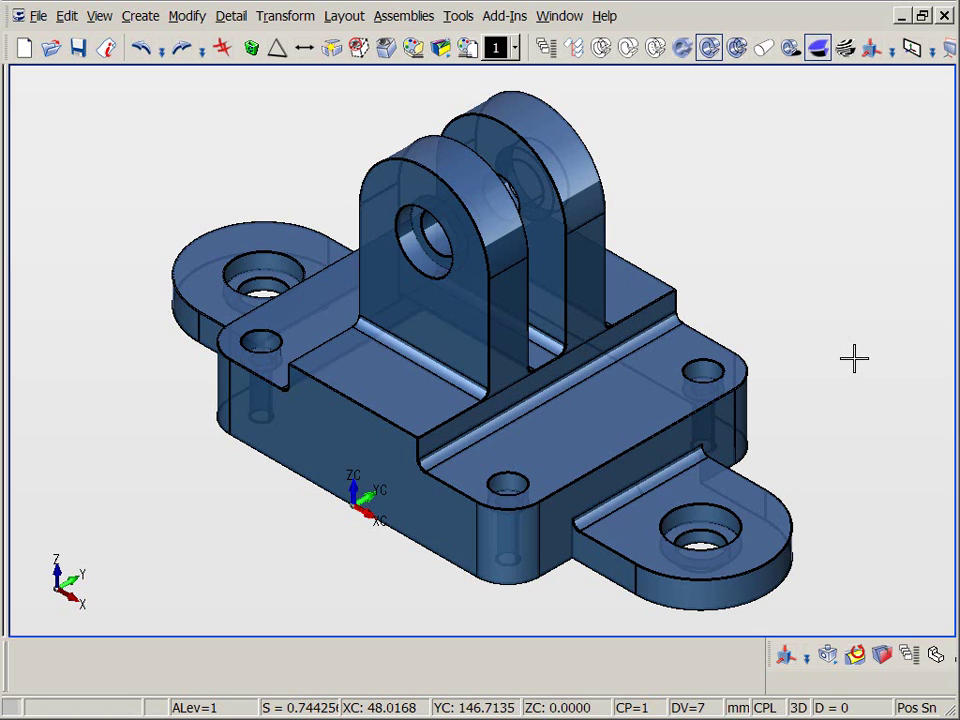
{"action": "key", "text": "d"}
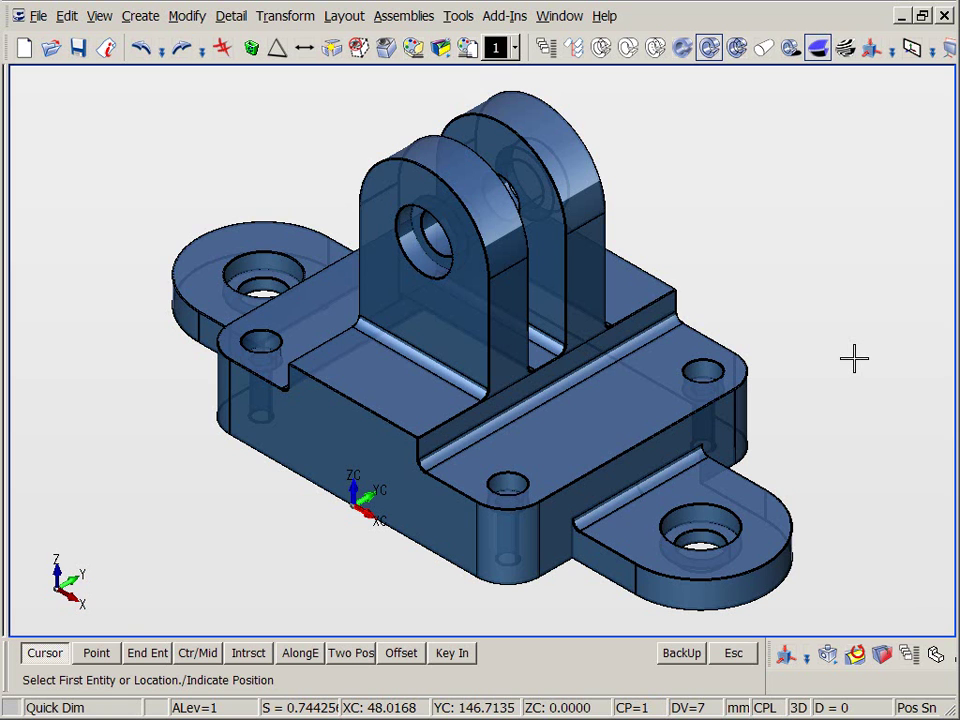
{"action": "left_click", "coordinate": [349, 492]}
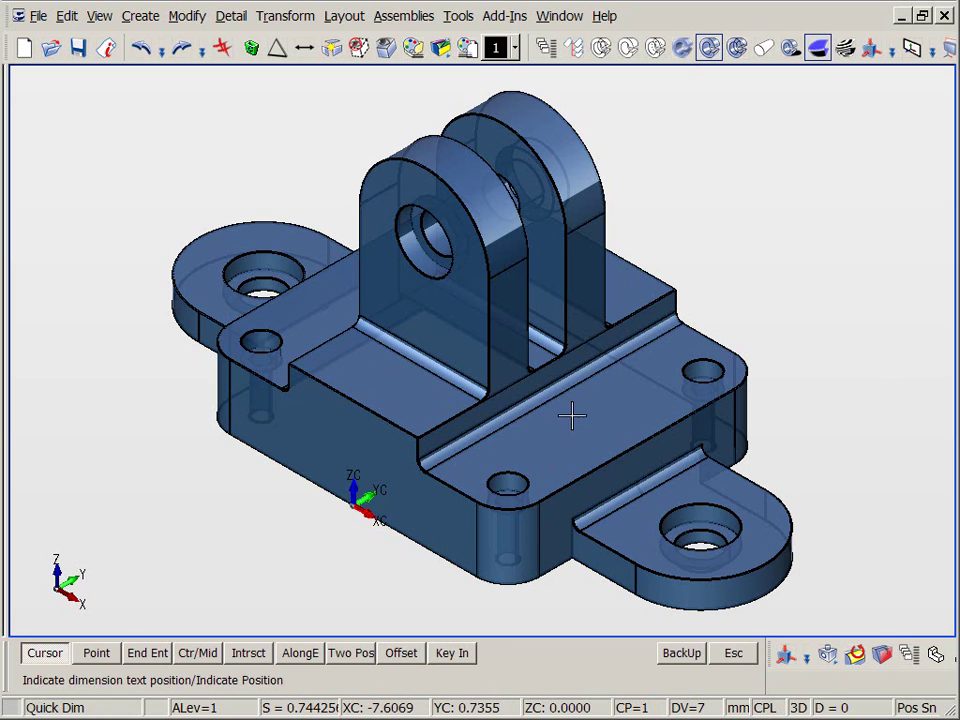
{"action": "left_click", "coordinate": [630, 371]}
{"action": "left_click", "coordinate": [159, 192]}
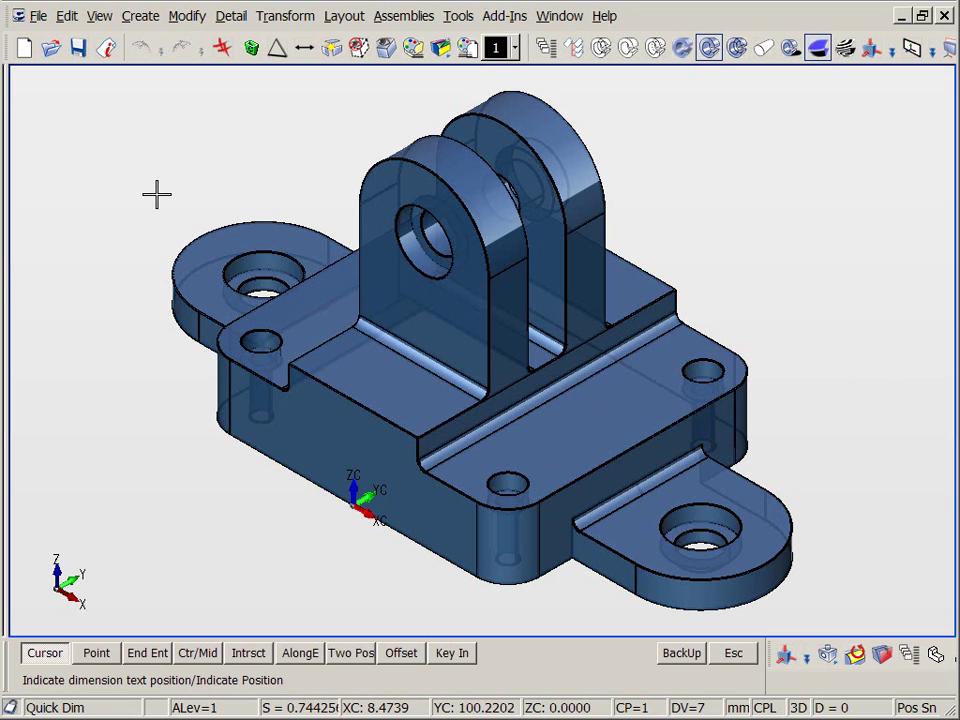
{"action": "left_click", "coordinate": [141, 218]}
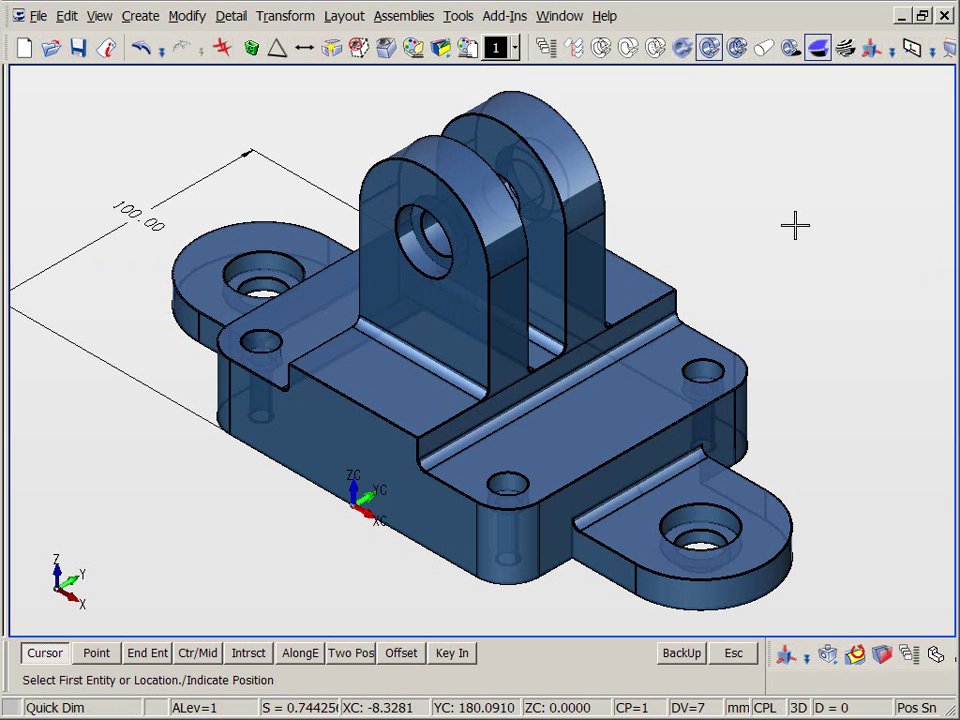
{"action": "key", "text": "alt+a"}
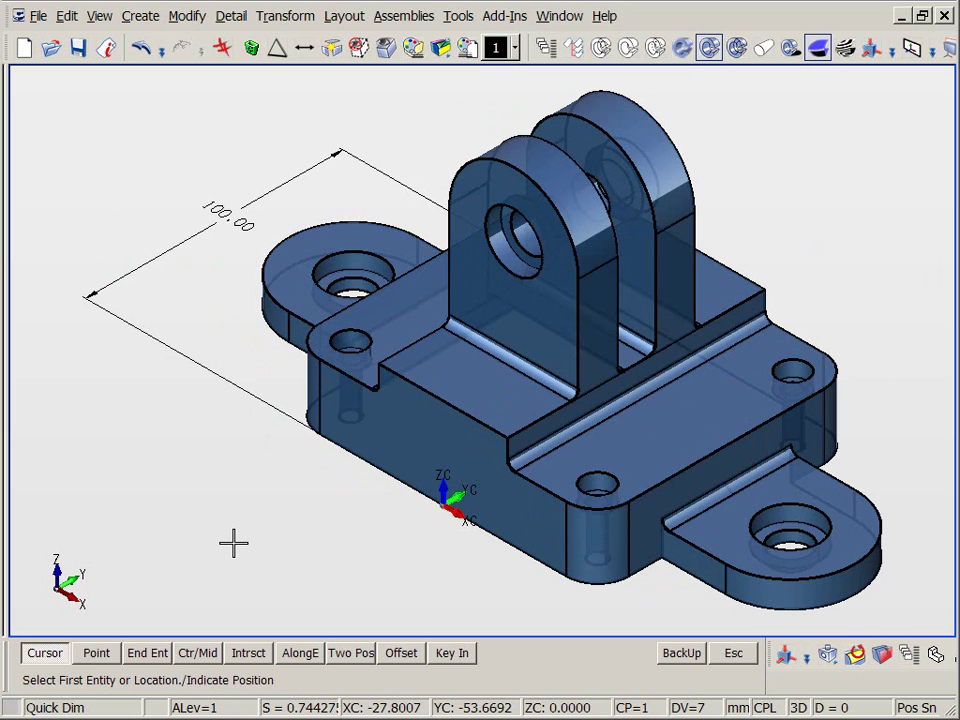
Step: Set the base width dimension to 120 mm by moving only the front side face
{"action": "key", "text": "ctrl+d"}
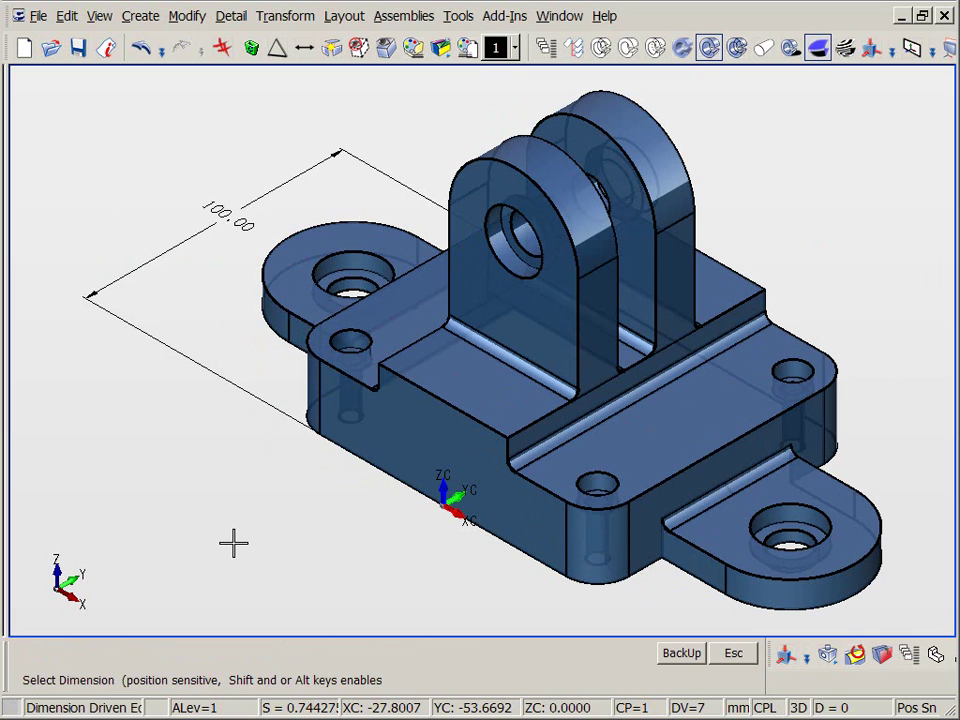
{"action": "left_click", "coordinate": [87, 297]}
{"action": "type", "text": "1"}
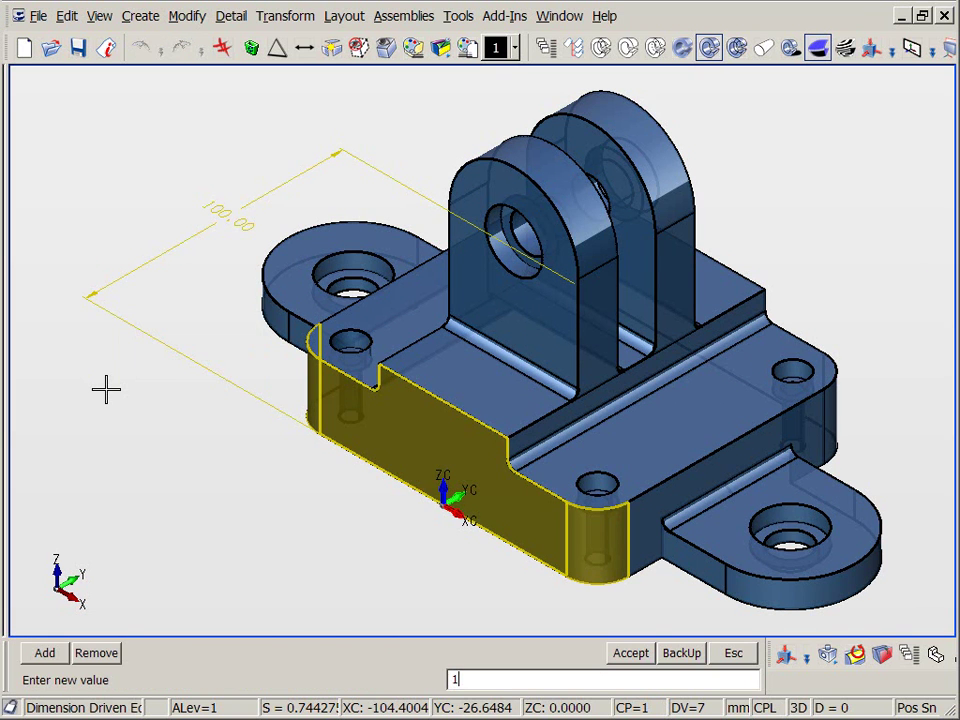
{"action": "type", "text": "20"}
{"action": "key", "text": "Return"}
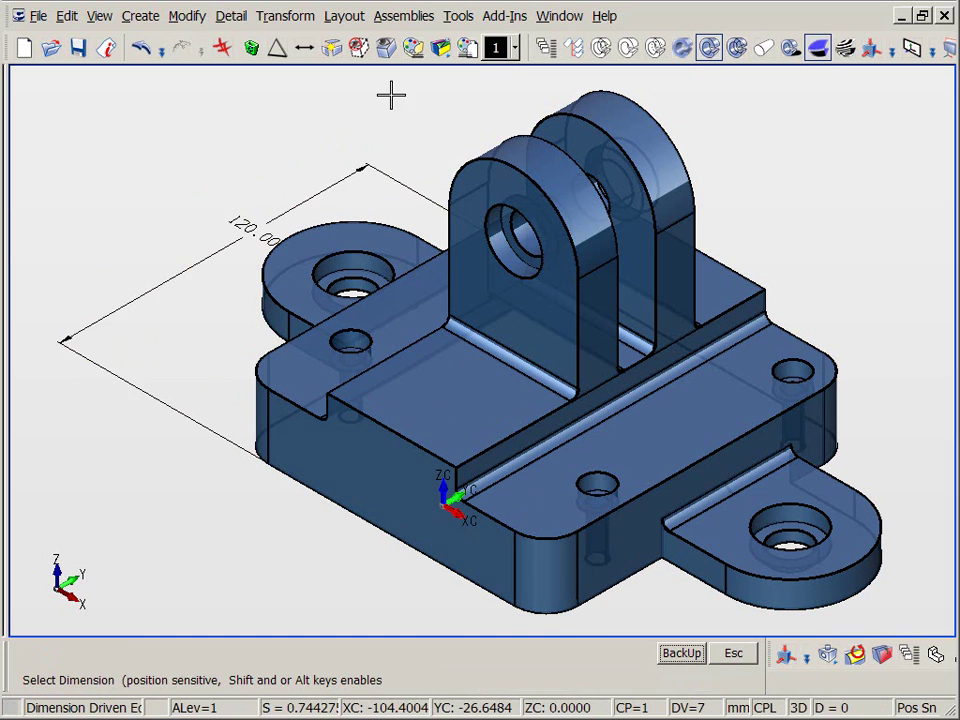
Step: Set the base width to 140 mm by moving the rear side face, and undo both width edits
{"action": "left_click", "coordinate": [366, 162]}
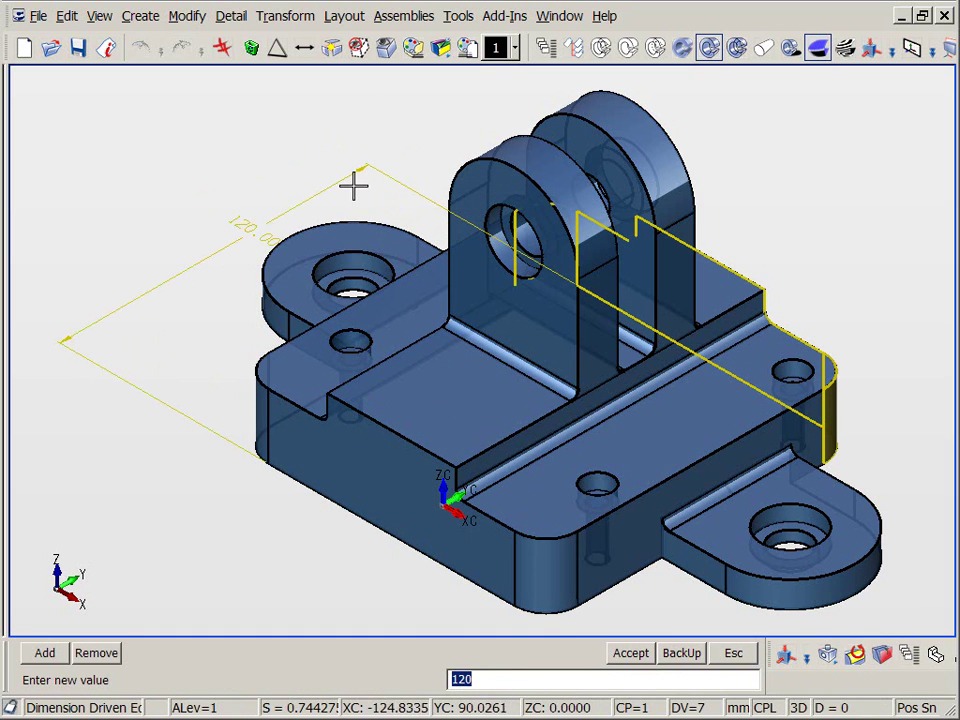
{"action": "type", "text": "140"}
{"action": "key", "text": "Return"}
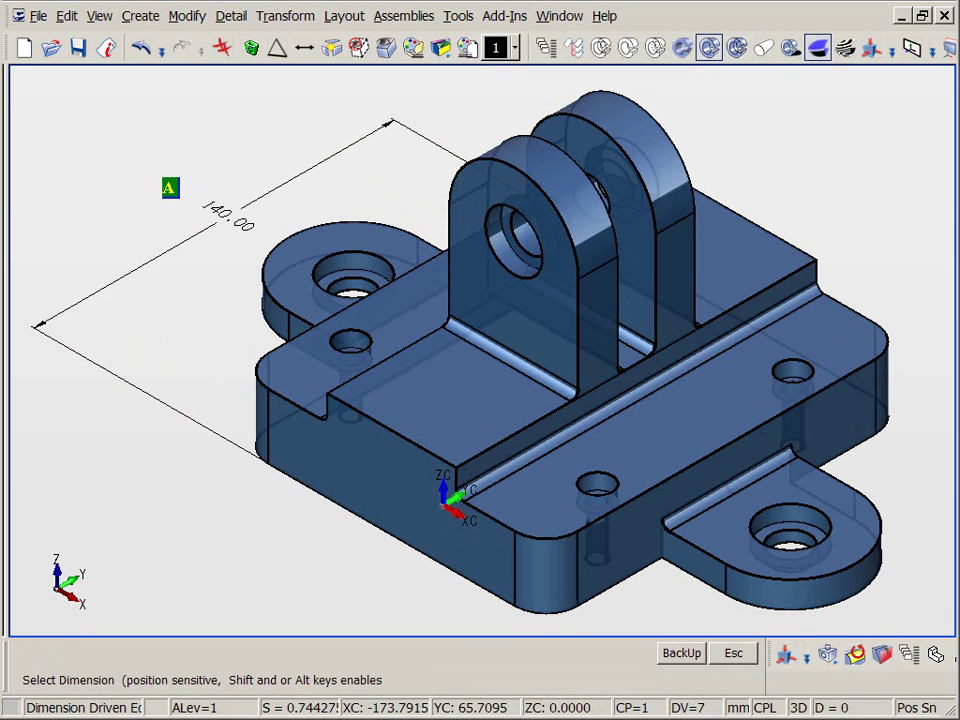
{"action": "left_click", "coordinate": [143, 47]}
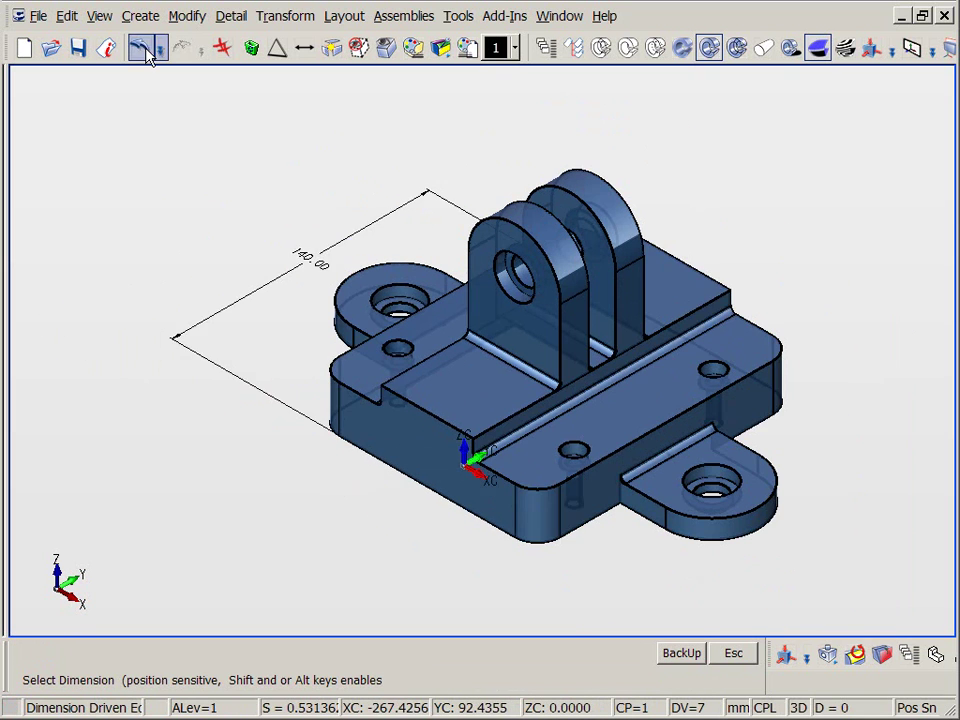
Step: Set the base width to 120 mm from the front side face, adding the near lug's outer face to the faces that move
{"action": "left_click", "coordinate": [202, 323]}
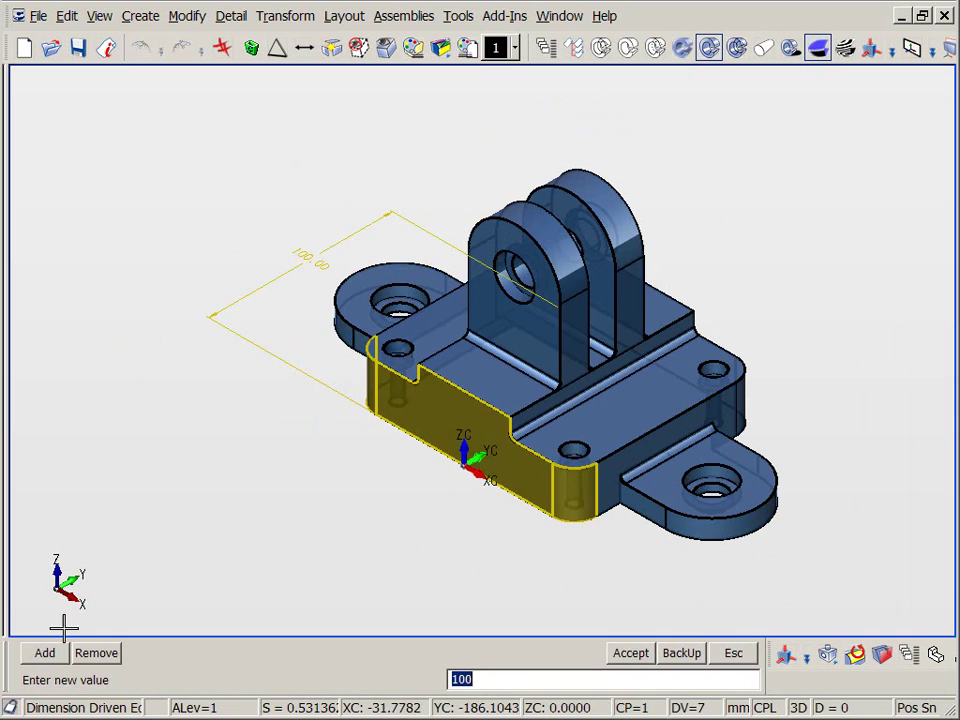
{"action": "left_click", "coordinate": [45, 653]}
{"action": "left_click", "coordinate": [480, 375]}
{"action": "left_click", "coordinate": [505, 370]}
{"action": "left_click", "coordinate": [478, 338]}
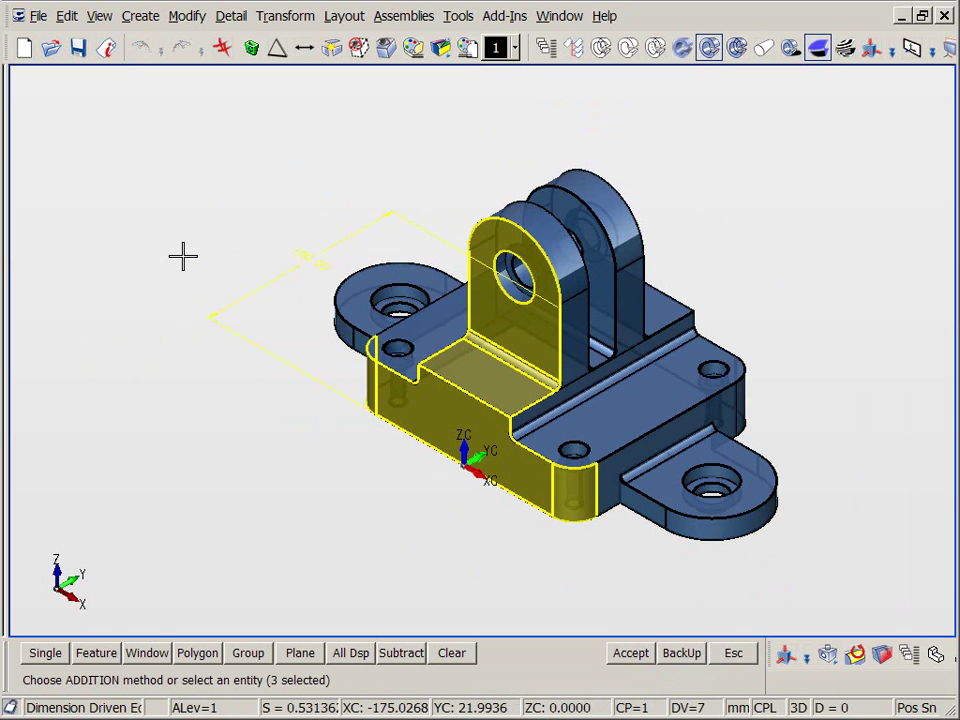
{"action": "key", "text": "Return"}
{"action": "type", "text": "1"}
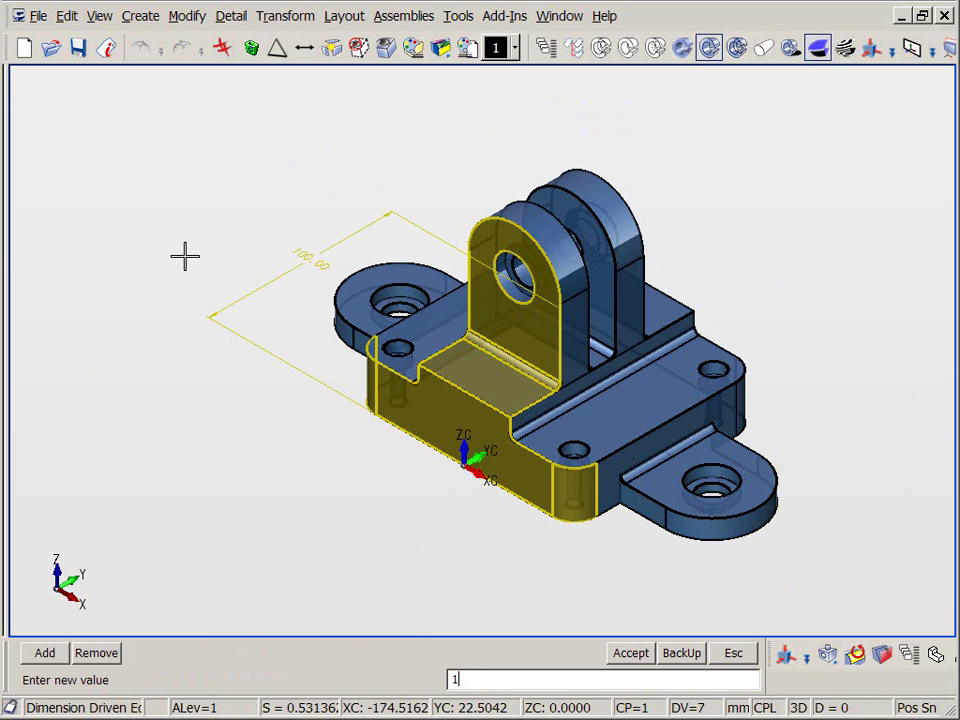
{"action": "type", "text": "20"}
{"action": "key", "text": "Return"}
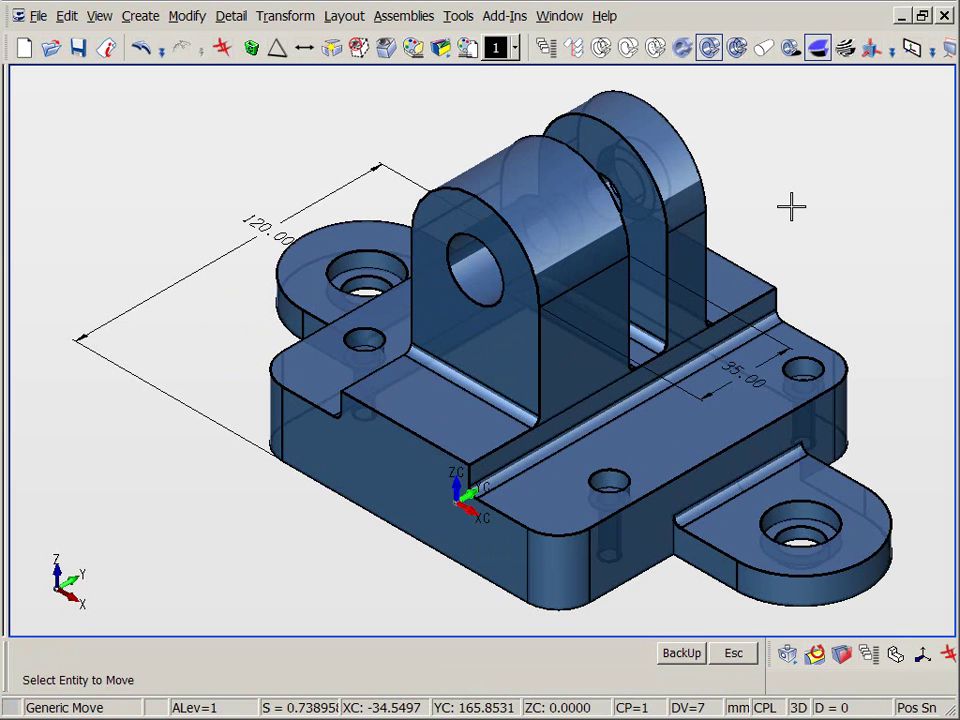
Step: Set the near lug's thickness dimension to 15 mm by moving its outer face
{"action": "key", "text": "ctrl+d"}
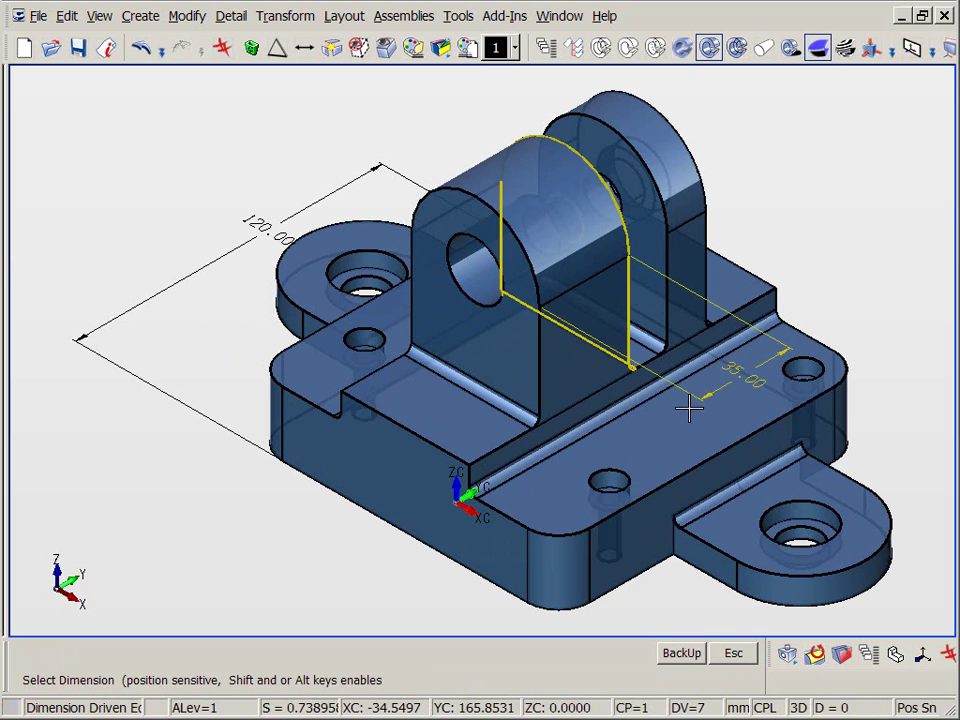
{"action": "mouse_move", "coordinate": [704, 402]}
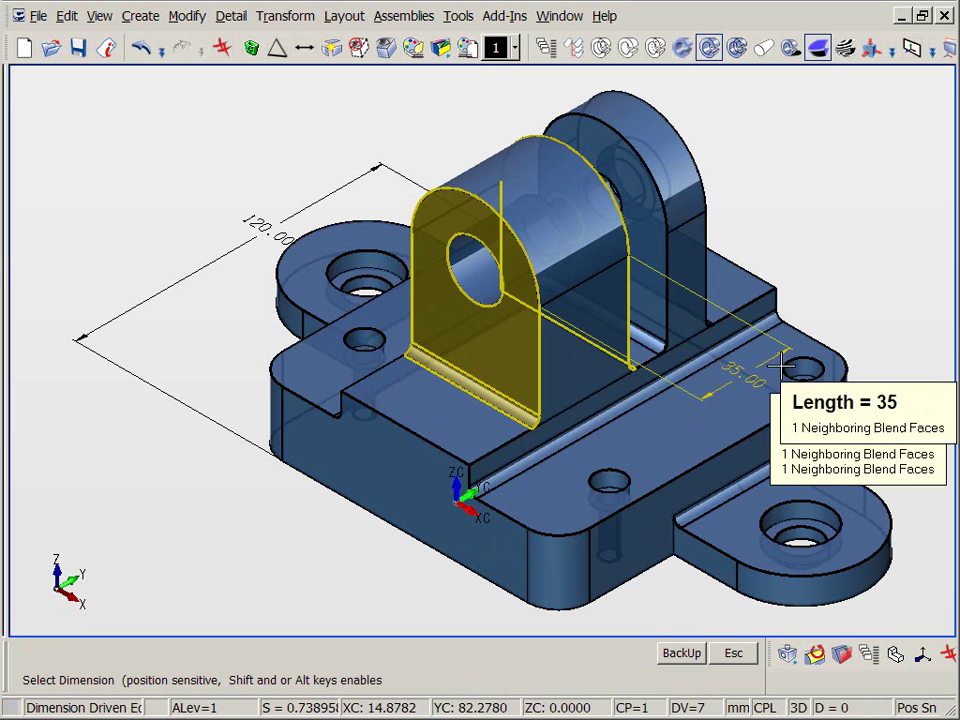
{"action": "left_click", "coordinate": [706, 398]}
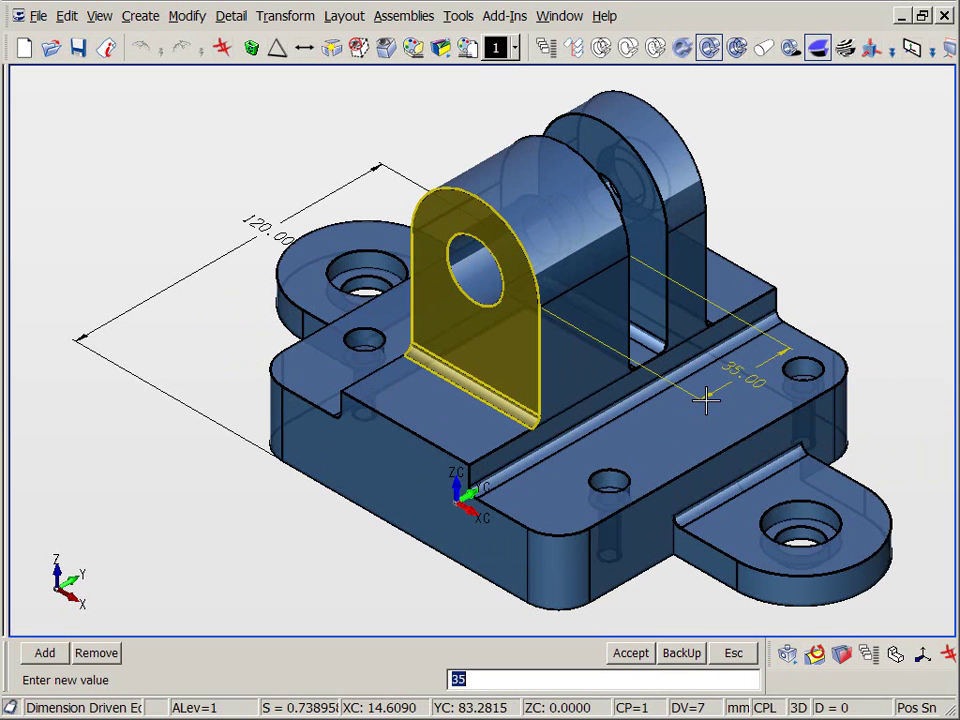
{"action": "type", "text": "15"}
{"action": "key", "text": "Return"}
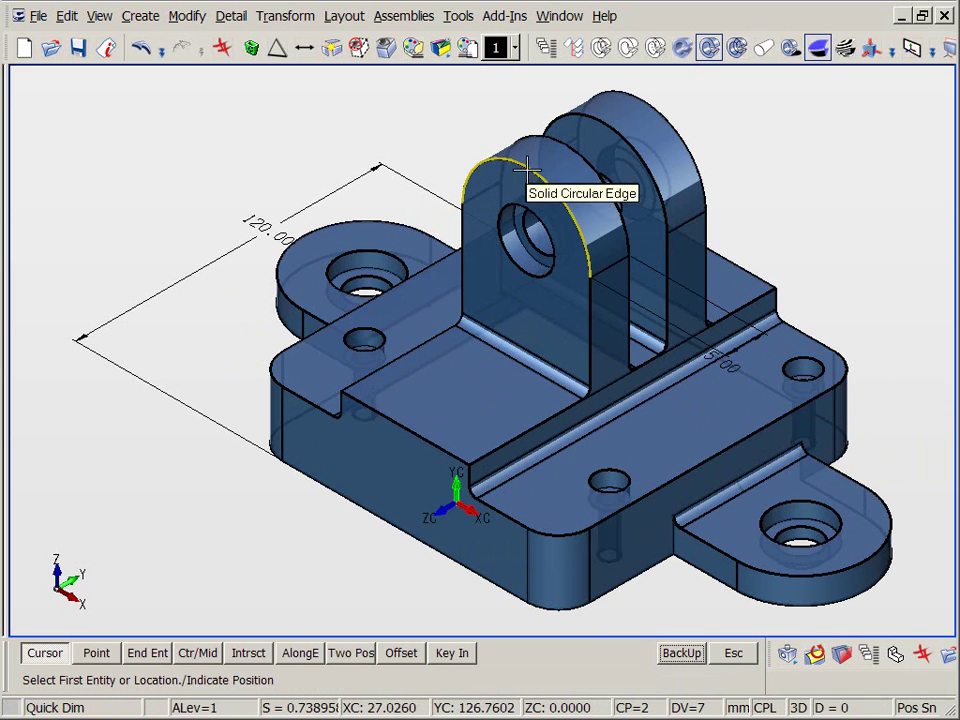
Step: Add radius dimensions to the near lug's rounded top and, on construction plane 1, to the front mounting ear's rounded end
{"action": "left_click", "coordinate": [511, 158]}
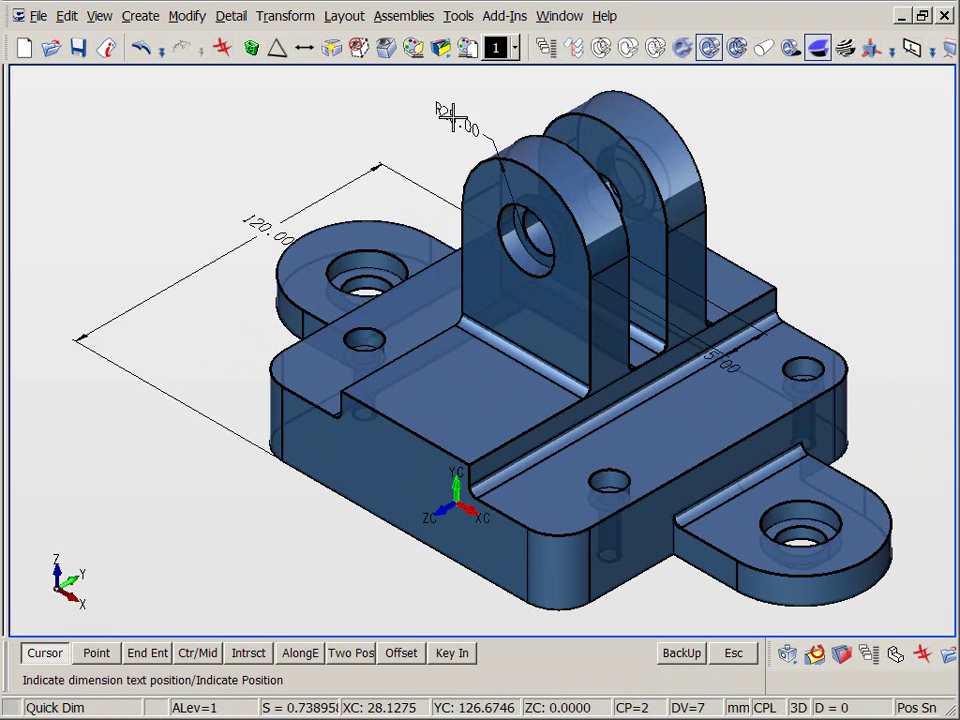
{"action": "left_click", "coordinate": [443, 110]}
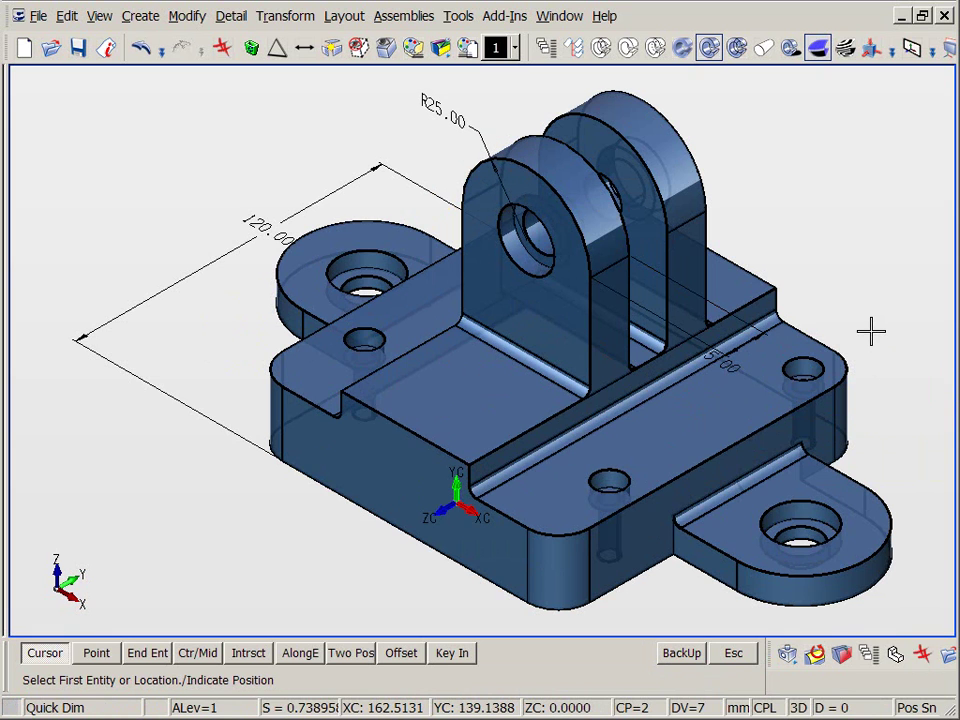
{"action": "key", "text": "Escape"}
{"action": "key", "text": "ctrl+1"}
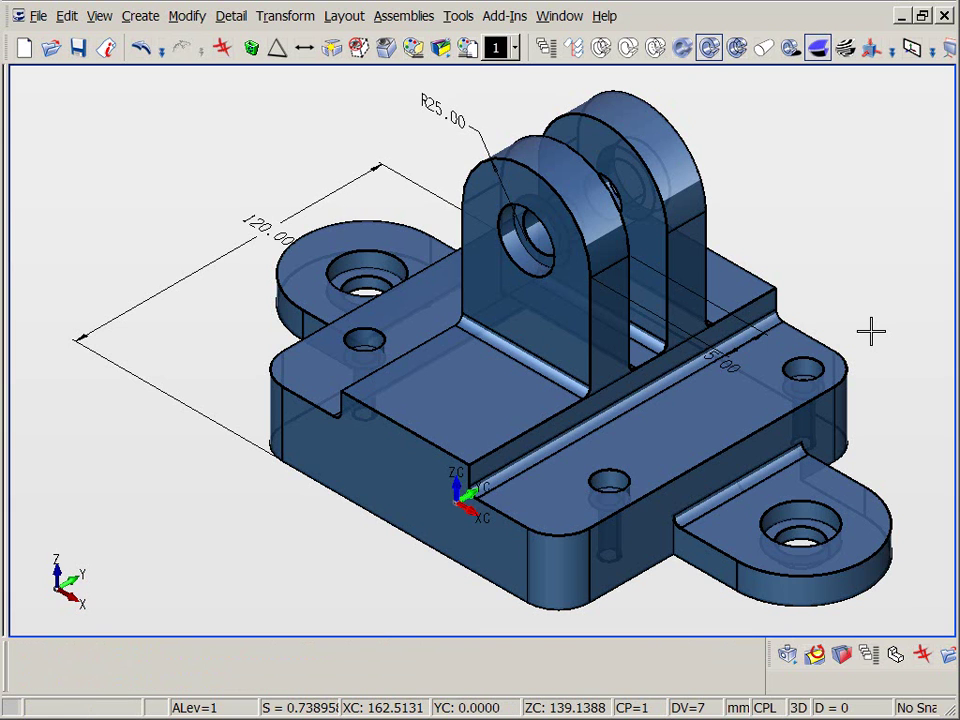
{"action": "key", "text": "q"}
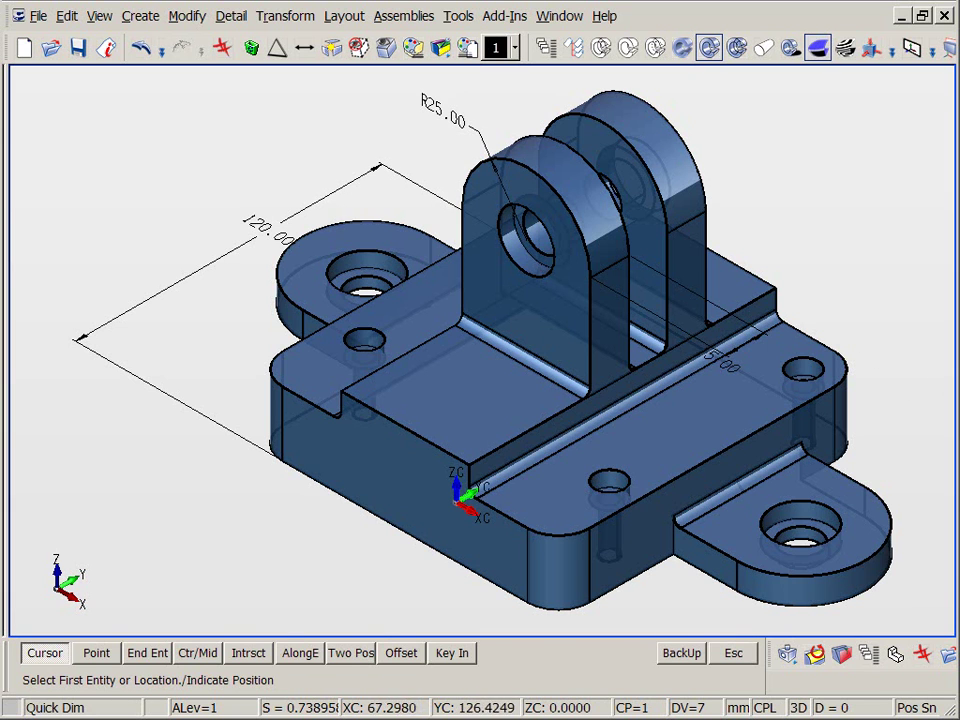
{"action": "left_click", "coordinate": [895, 517]}
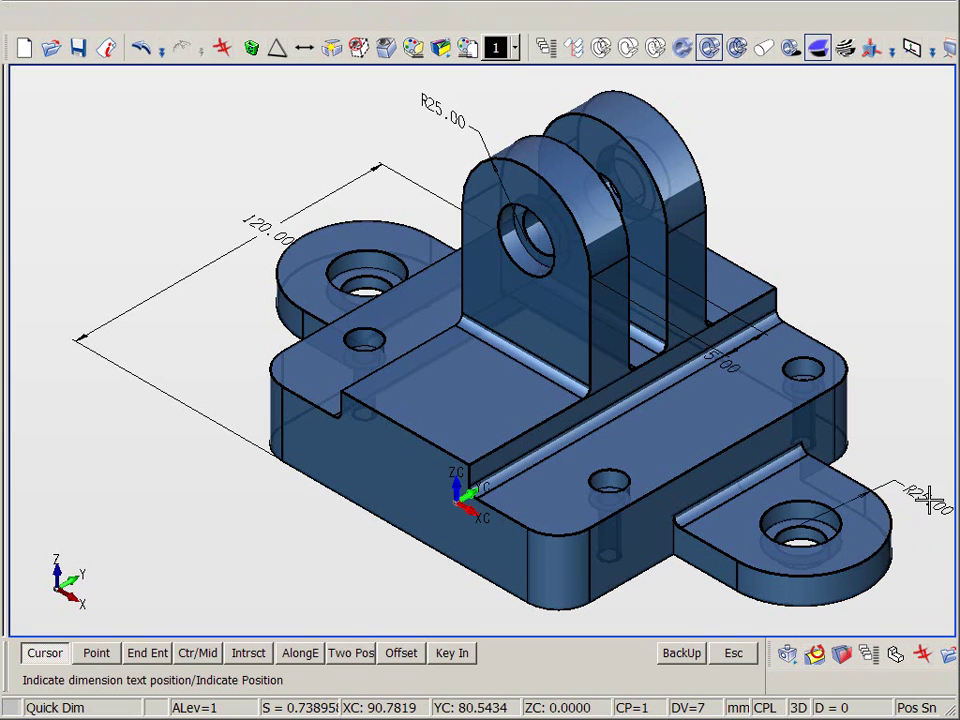
{"action": "left_click", "coordinate": [903, 490]}
Step: Set the near lug's top radius dimension to 10 mm, and undo the change
{"action": "scroll", "coordinate": [860, 237], "scroll_direction": "down", "scroll_amount": 1}
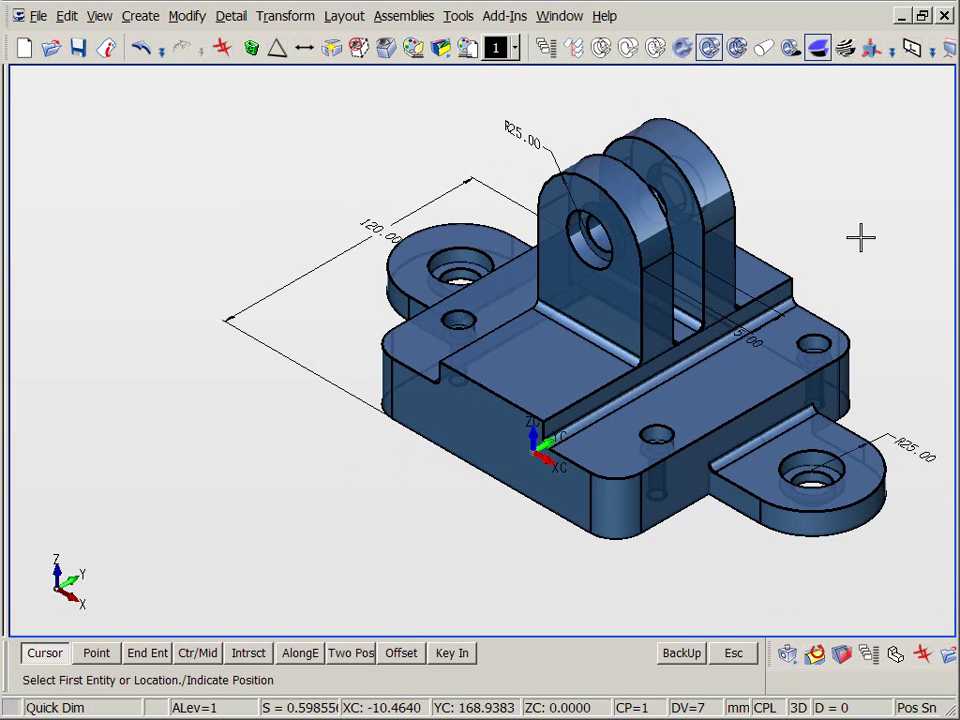
{"action": "key", "text": "Right"}
{"action": "key", "text": "d"}
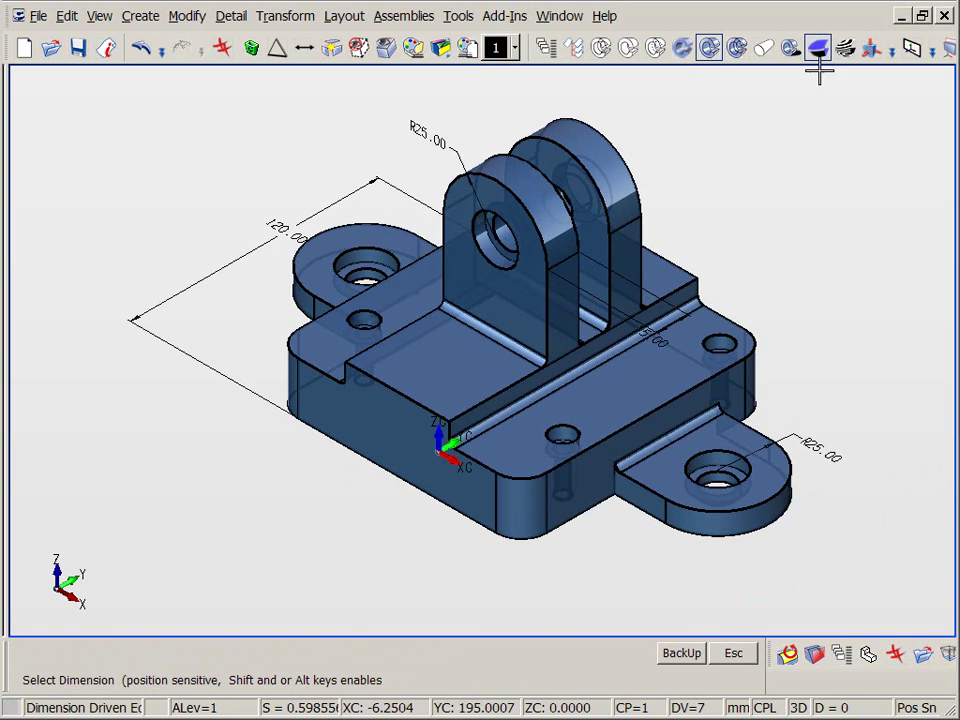
{"action": "left_click", "coordinate": [429, 133]}
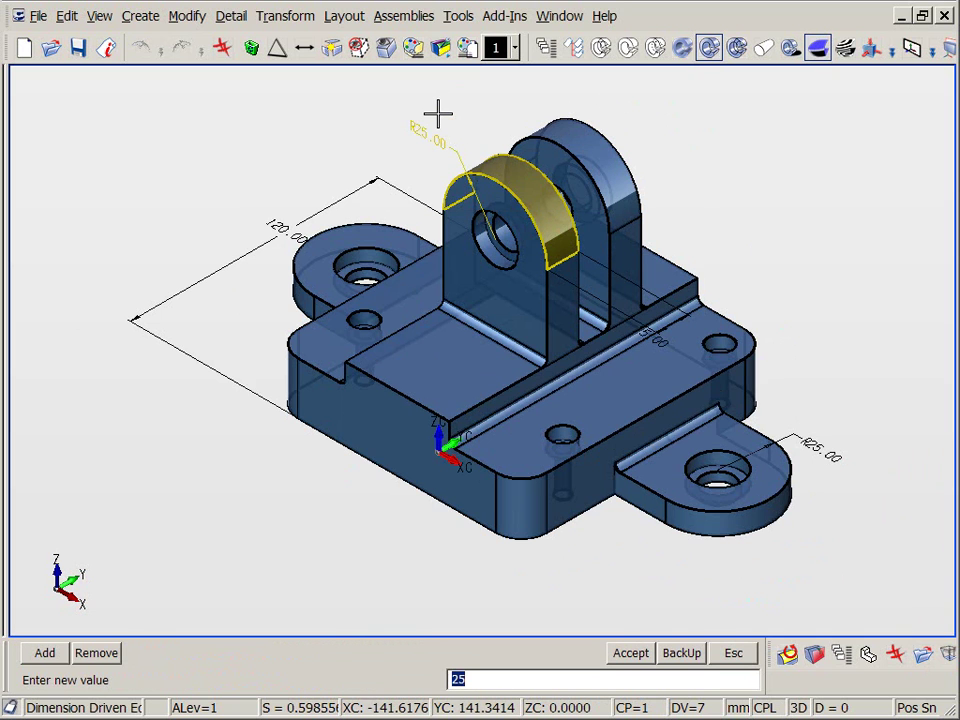
{"action": "type", "text": "10"}
{"action": "key", "text": "Return"}
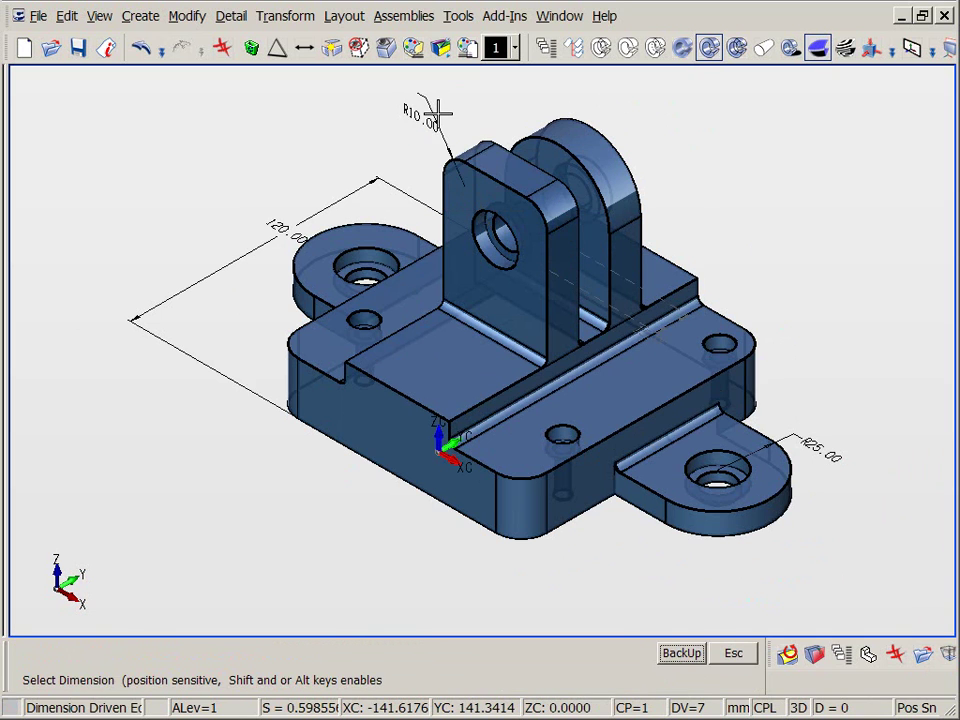
{"action": "left_click", "coordinate": [140, 45]}
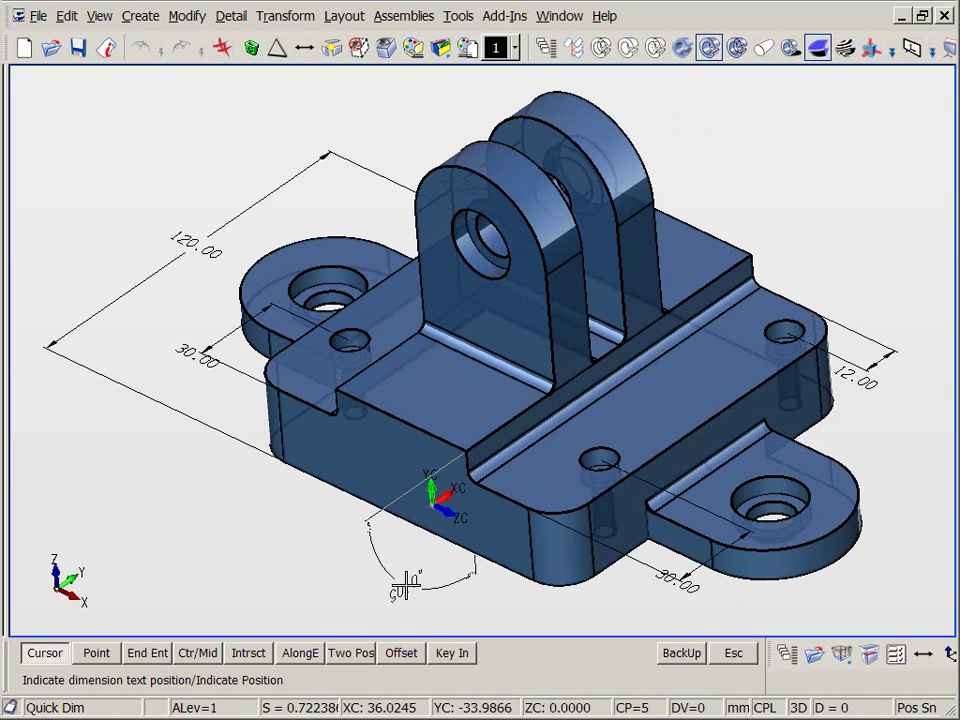
Step: Place the angle dimension of the base's front side face below the block and set that angle to 80°
{"action": "left_click", "coordinate": [390, 589]}
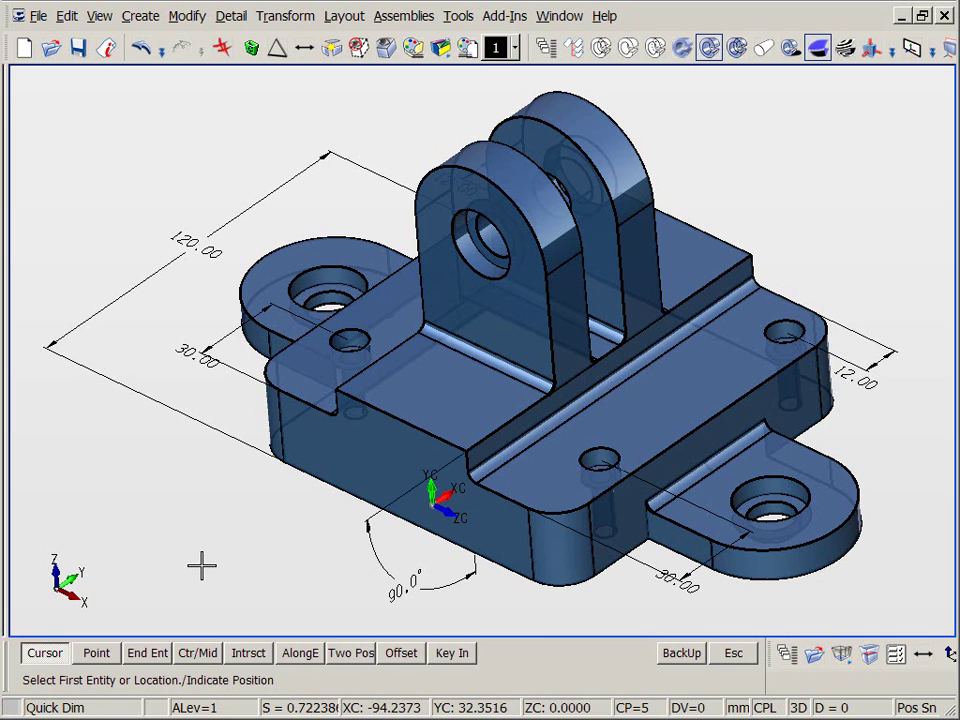
{"action": "key", "text": "Escape"}
{"action": "left_click", "coordinate": [479, 568]}
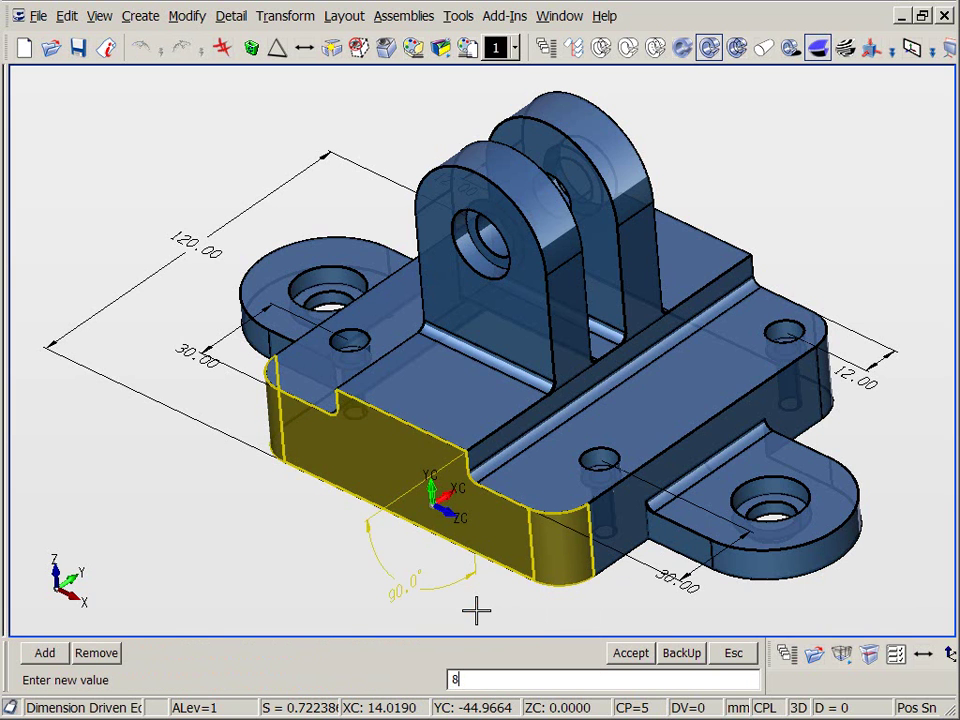
{"action": "key", "text": "Return"}
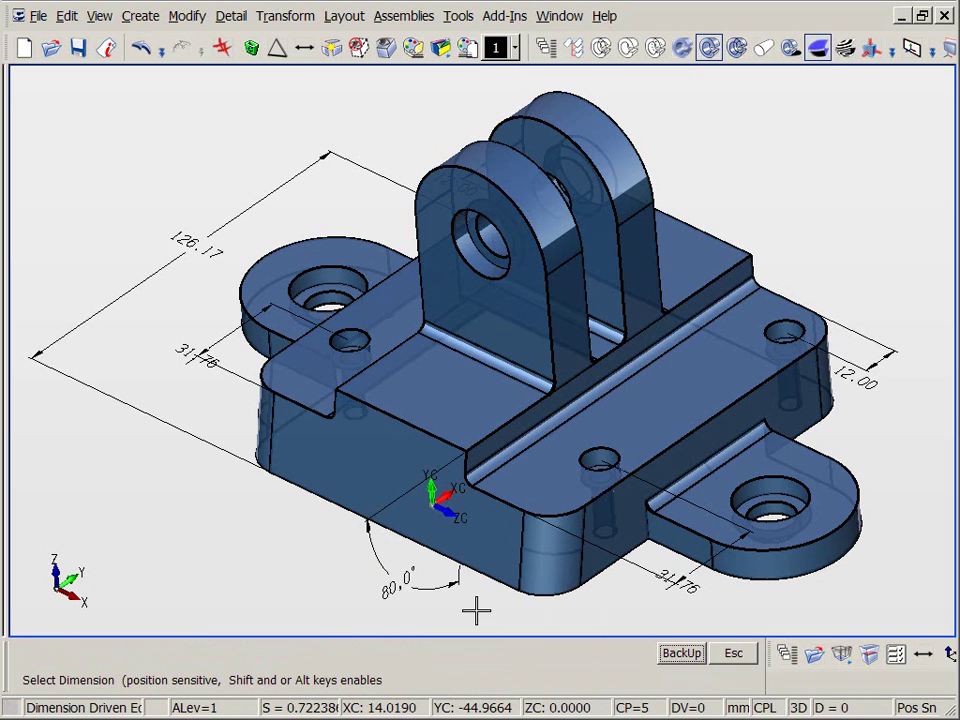
{"action": "left_click", "coordinate": [461, 582]}
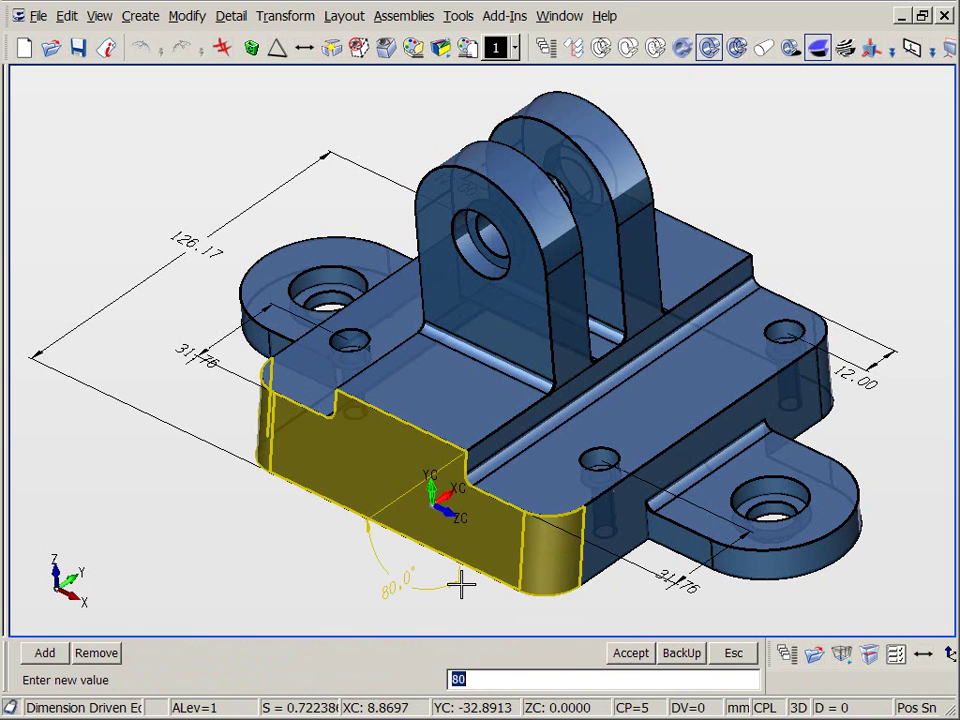
{"action": "key", "text": "Return"}
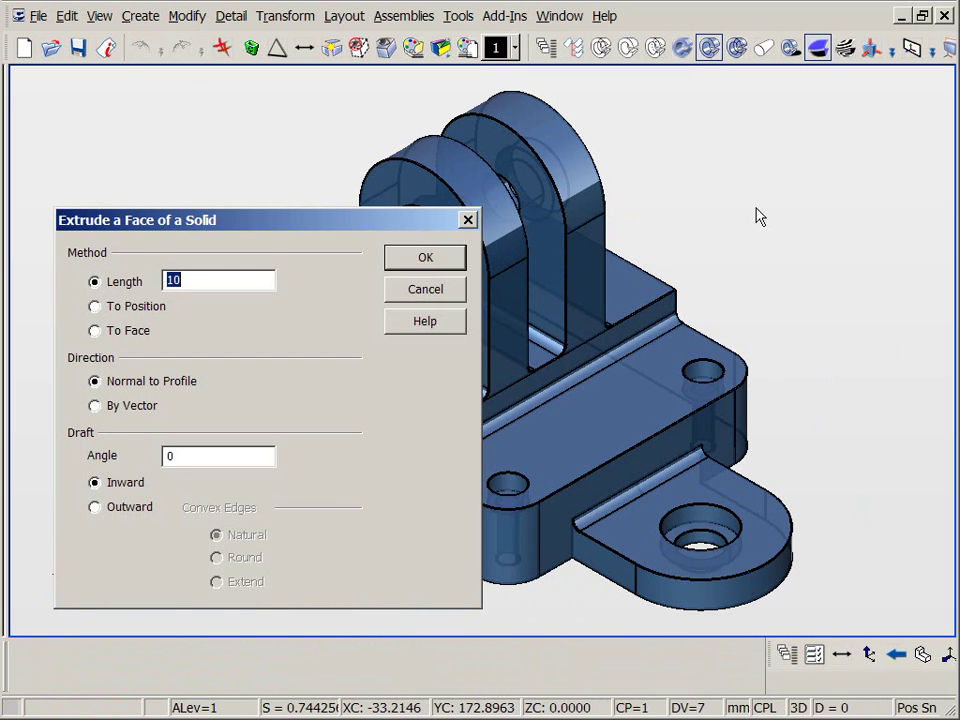
Step: Extrude the block's front end face by 10 mm, normal to the profile and with zero draft
{"action": "left_click", "coordinate": [425, 257]}
{"action": "left_click", "coordinate": [331, 469]}
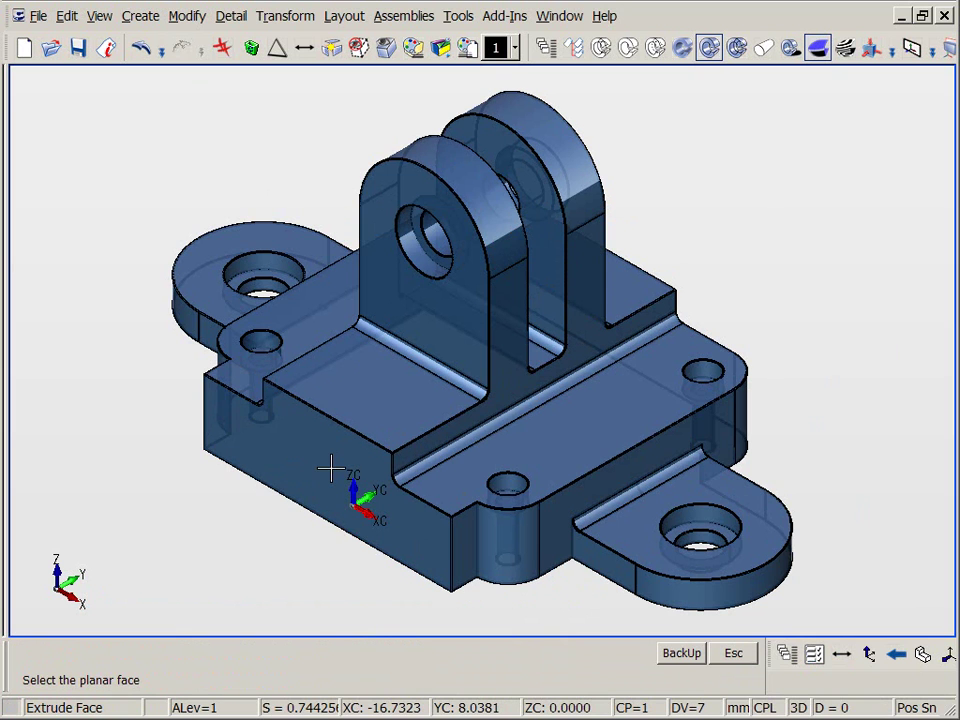
{"action": "left_click", "coordinate": [331, 469]}
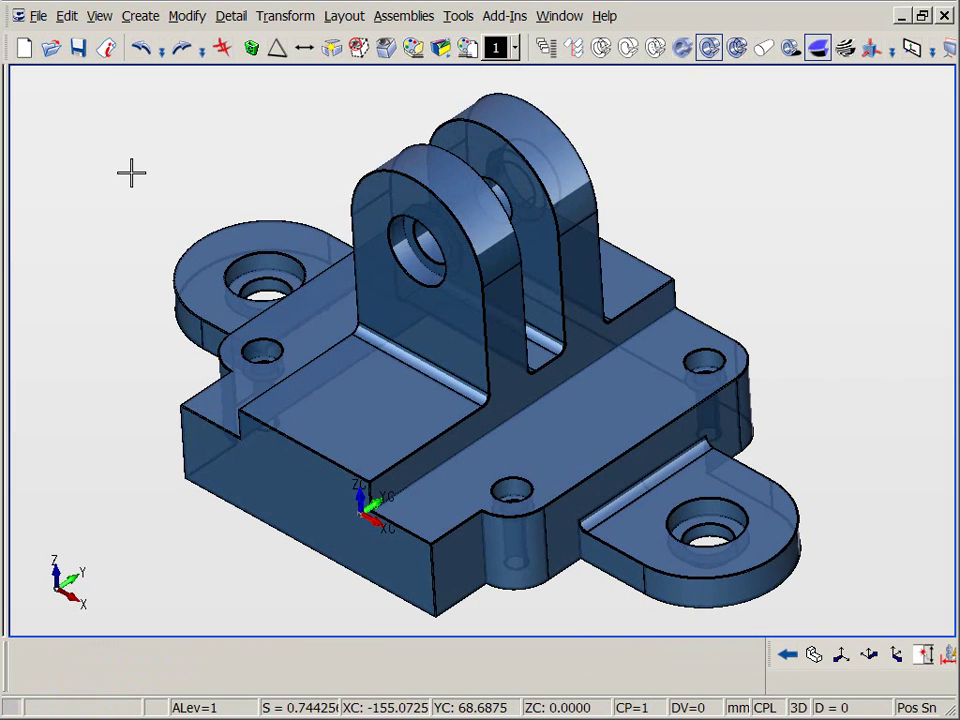
Step: Offset the faces of the two counterbored holes on the near ledge by -2 mm without interactive preview, and undo and redo that offset
{"action": "right_click", "coordinate": [131, 173]}
{"action": "left_click", "coordinate": [170, 216]}
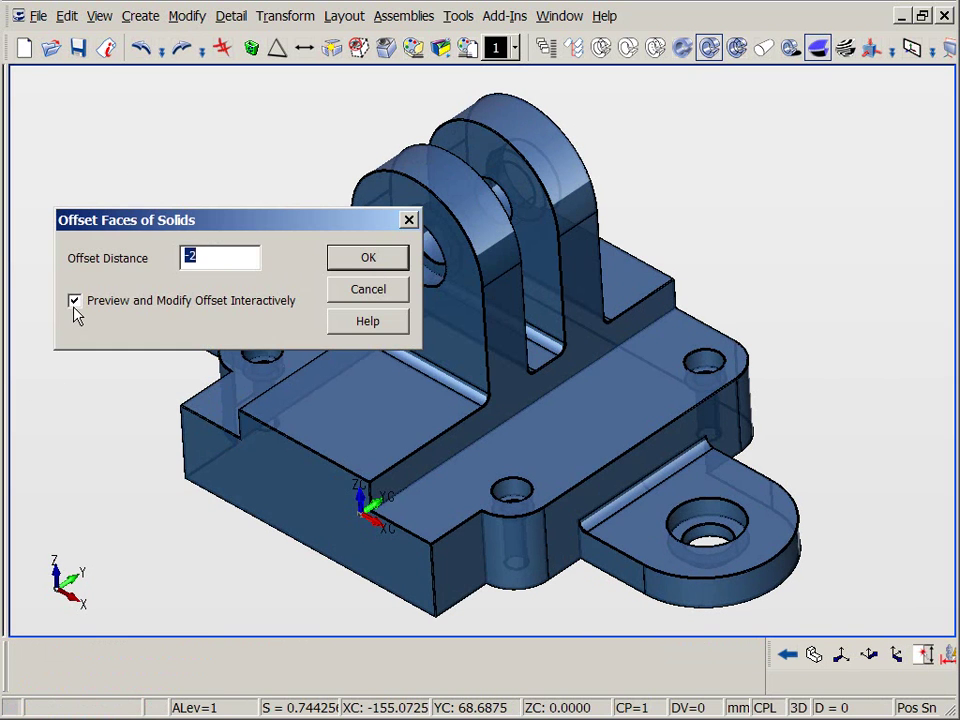
{"action": "left_click", "coordinate": [370, 258]}
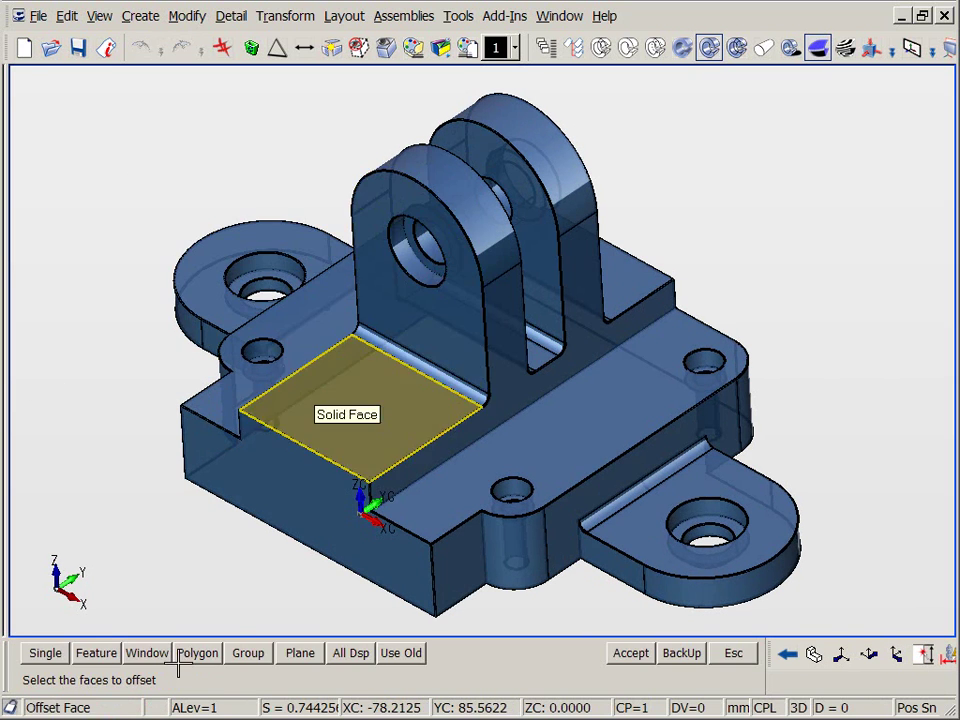
{"action": "left_click", "coordinate": [96, 653]}
{"action": "left_click", "coordinate": [96, 655]}
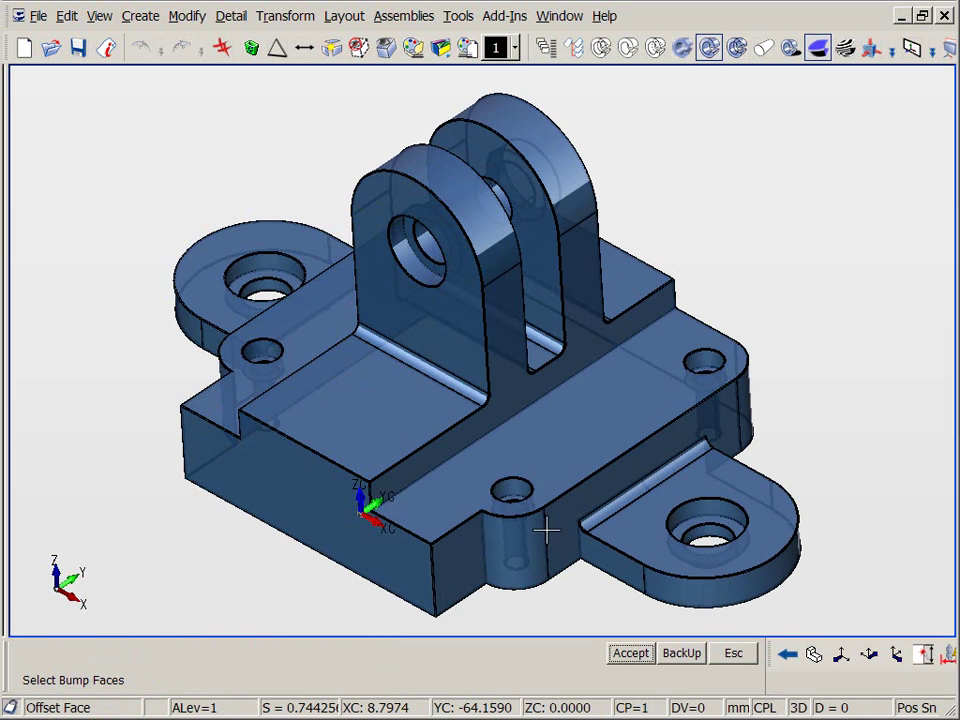
{"action": "left_click", "coordinate": [517, 495]}
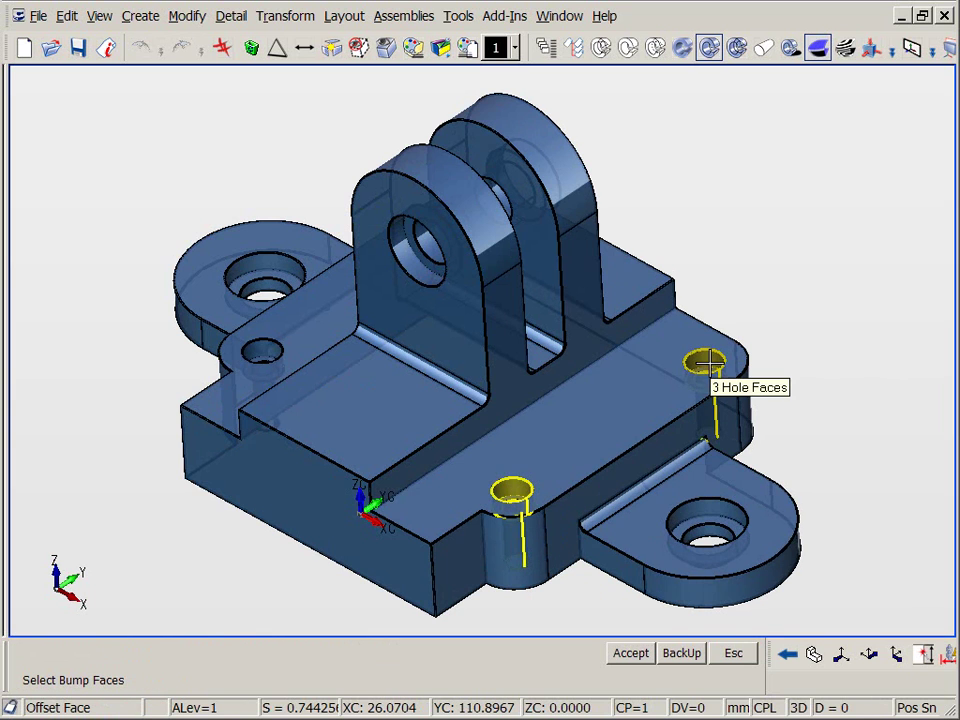
{"action": "left_click", "coordinate": [707, 365]}
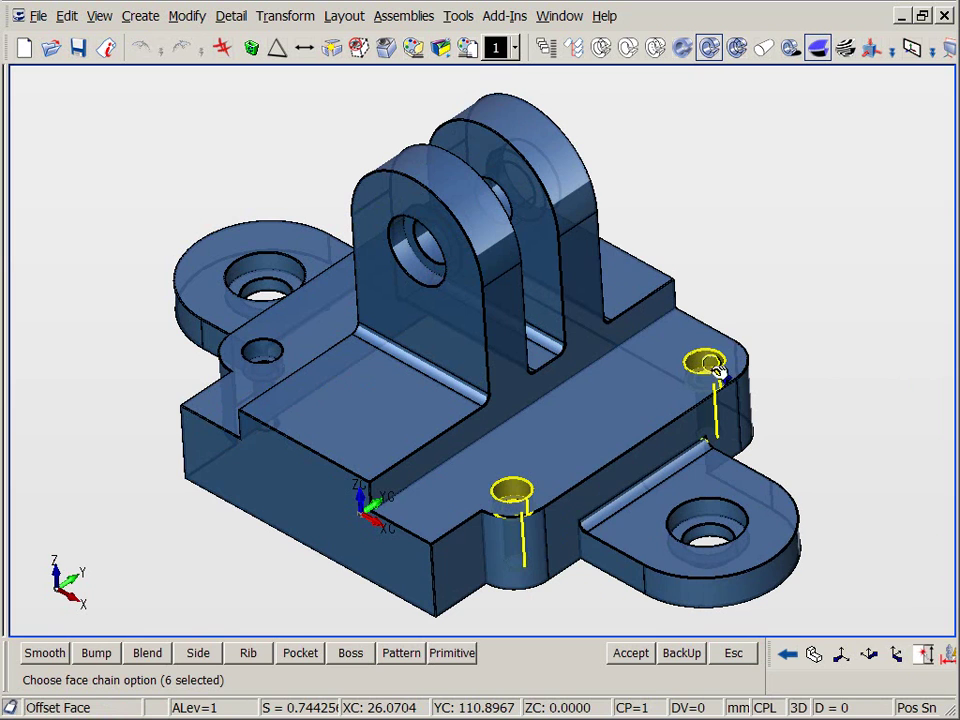
{"action": "key", "text": "Return"}
{"action": "key", "text": "Return"}
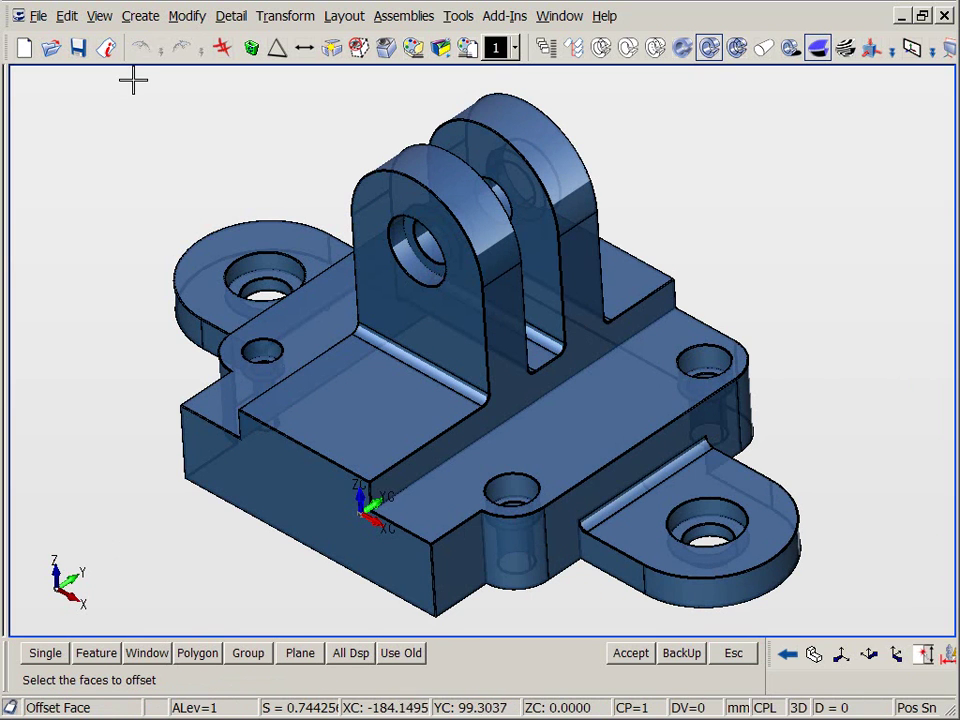
{"action": "key", "text": "Escape"}
{"action": "left_click", "coordinate": [141, 47]}
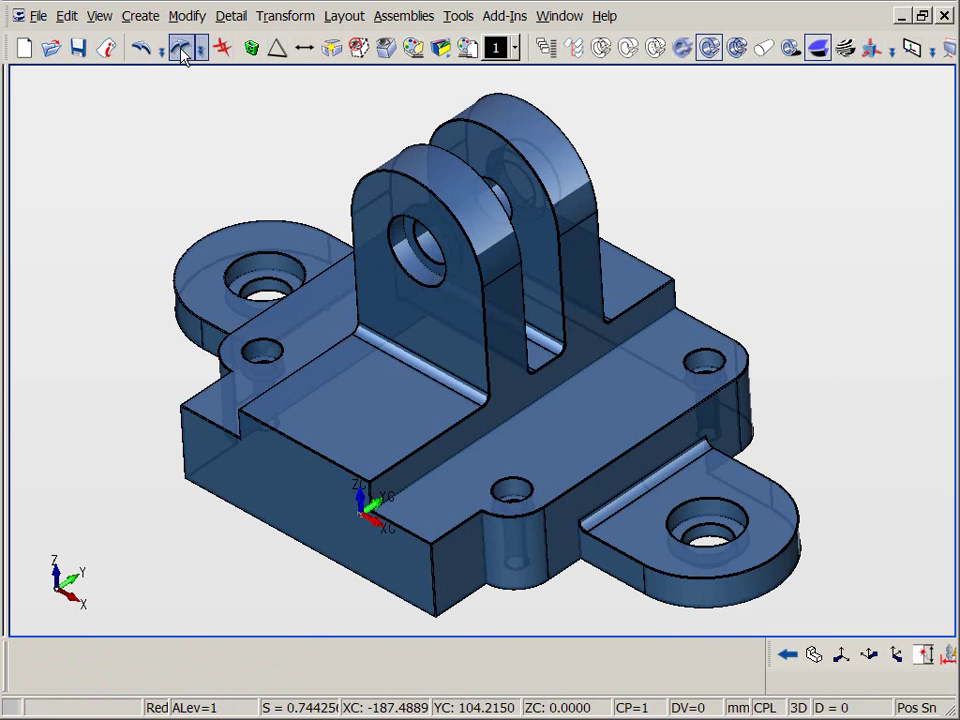
{"action": "left_click", "coordinate": [182, 50]}
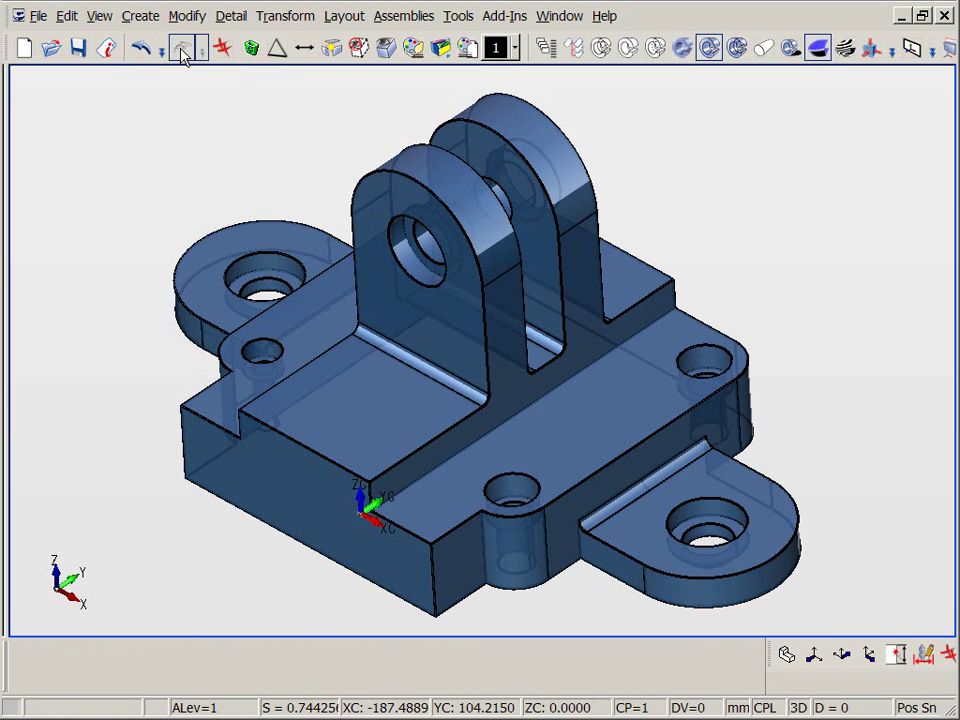
Step: Offset the top face of the near ledge by -4 mm using the interactive offset preview
{"action": "right_click", "coordinate": [57, 348]}
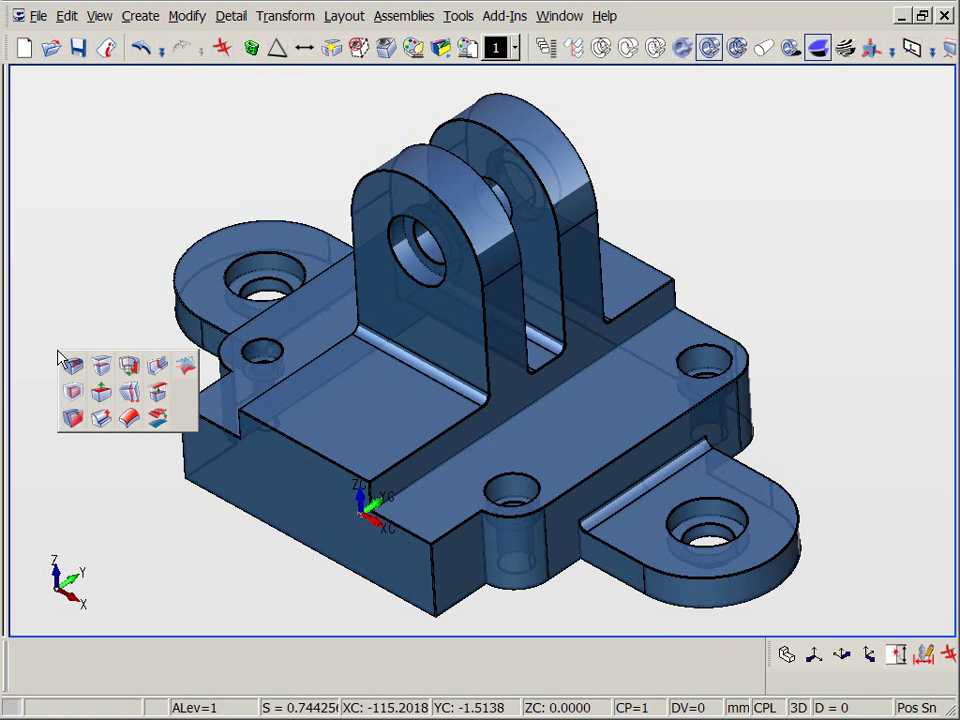
{"action": "left_click", "coordinate": [101, 387]}
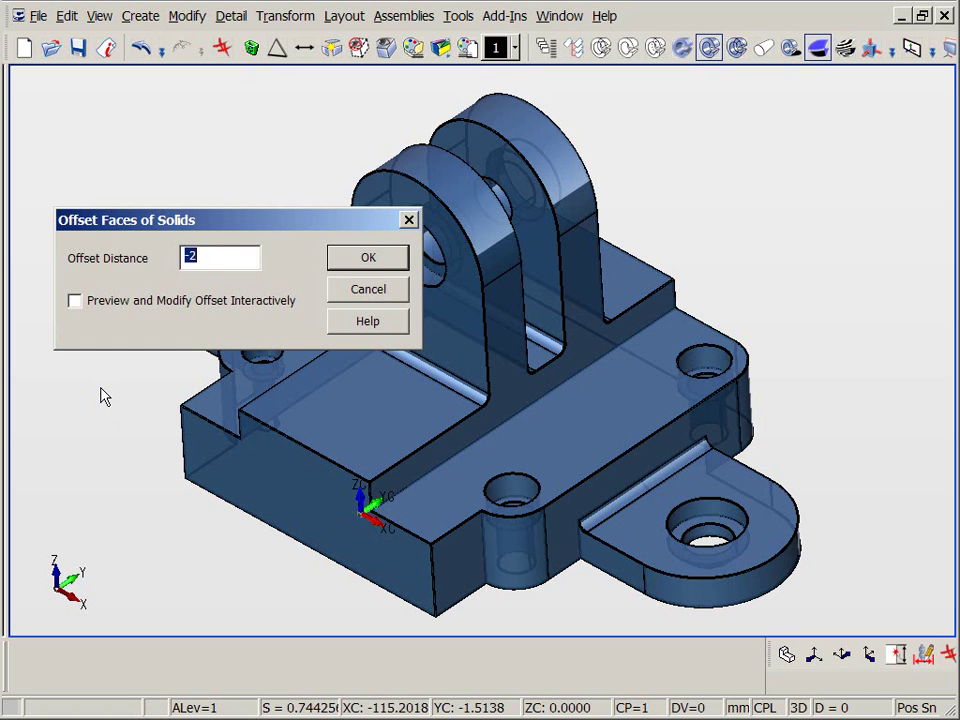
{"action": "left_click", "coordinate": [75, 300]}
{"action": "key", "text": "Return"}
{"action": "left_click", "coordinate": [407, 511]}
{"action": "key", "text": "Return"}
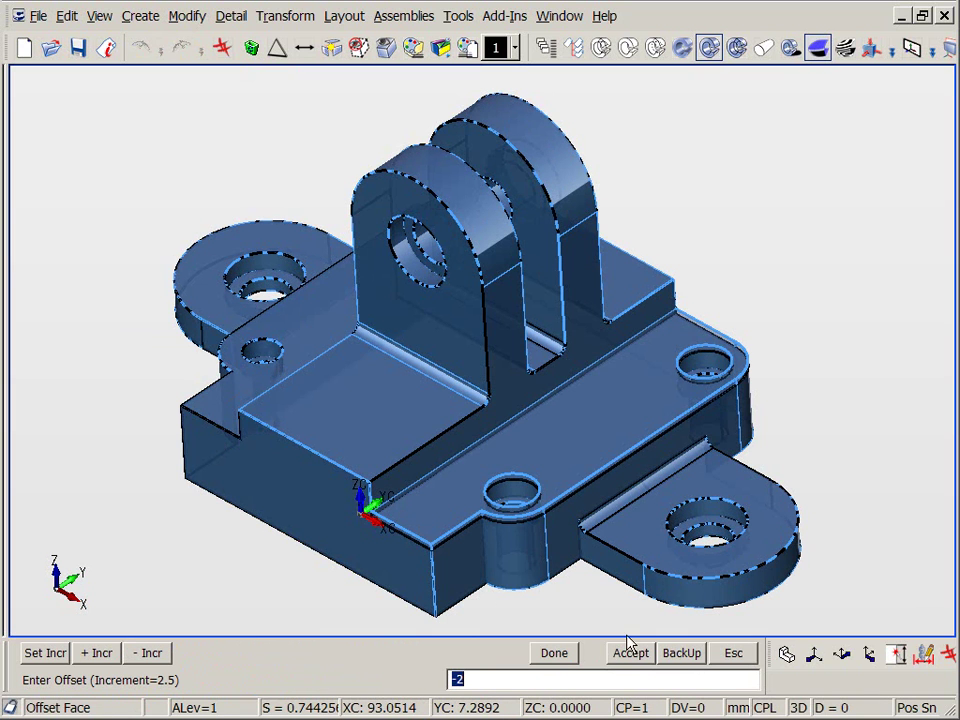
{"action": "left_click", "coordinate": [150, 653]}
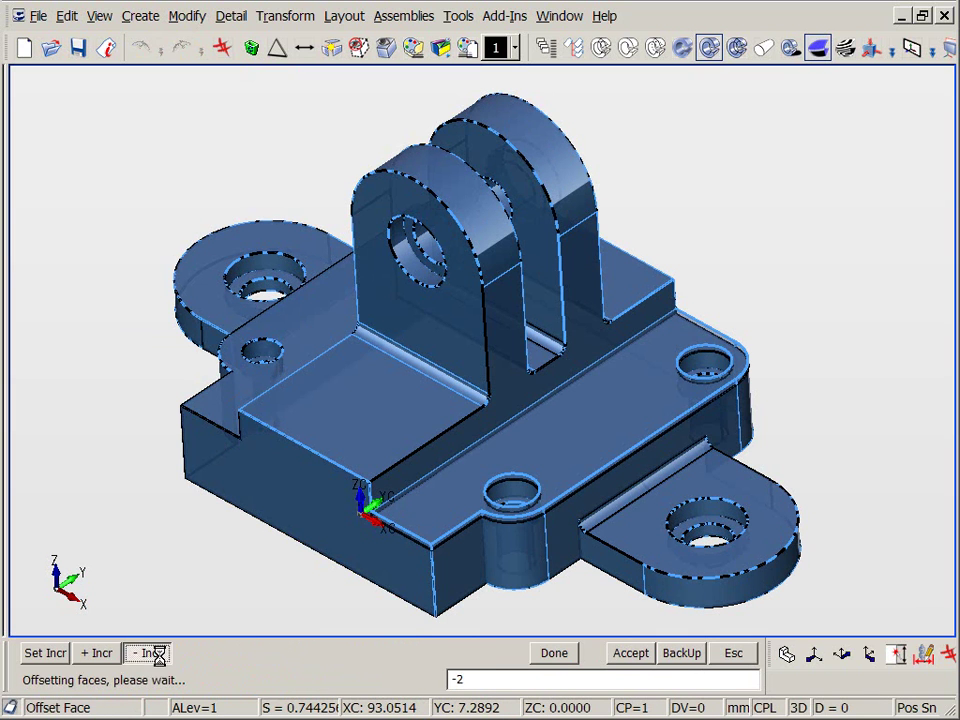
{"action": "type", "text": "-4"}
{"action": "key", "text": "Return"}
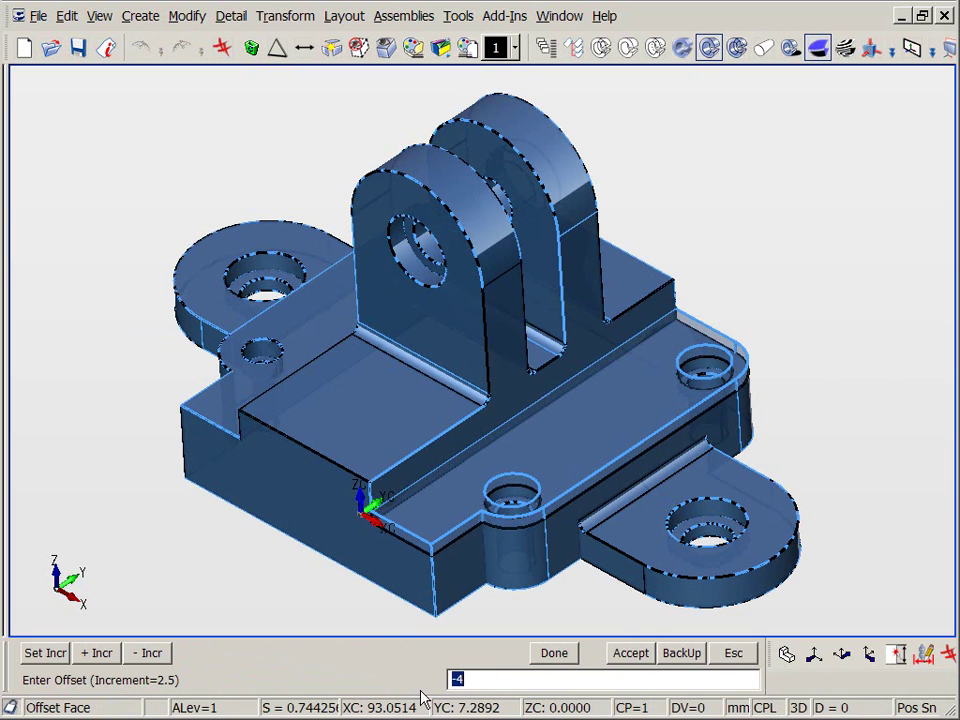
{"action": "left_click", "coordinate": [555, 652]}
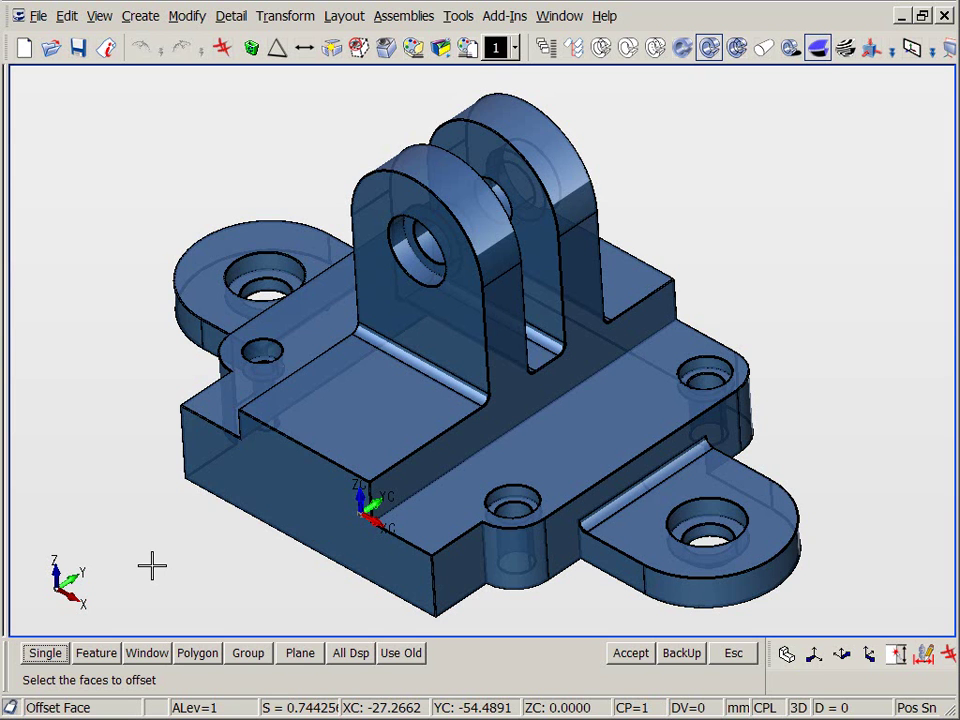
{"action": "key", "text": "Escape"}
Step: Unsuppress the two 3 mm blend features, Blend1 and Blend2, and forget all features in the feature tree
{"action": "key", "text": "ctrl+t"}
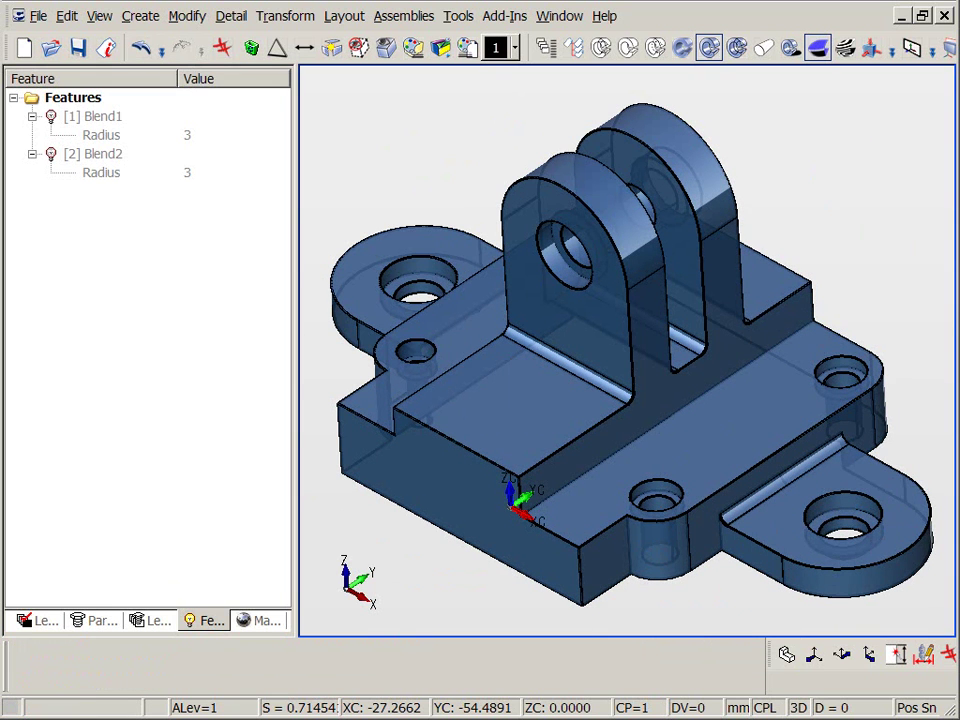
{"action": "left_click", "coordinate": [71, 102]}
{"action": "right_click", "coordinate": [72, 100]}
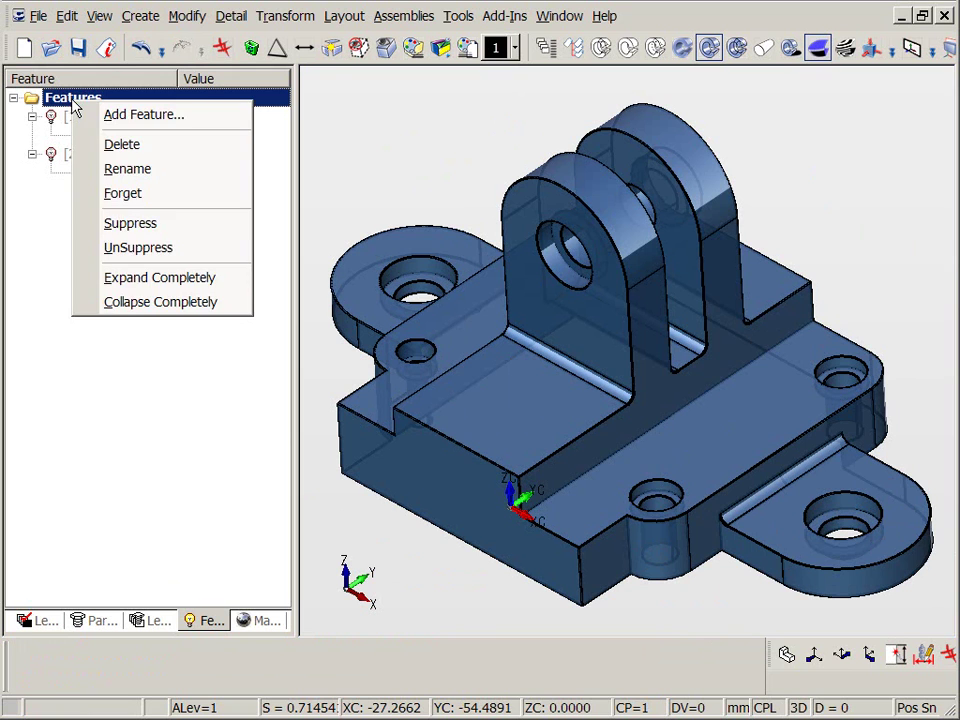
{"action": "left_click", "coordinate": [120, 250]}
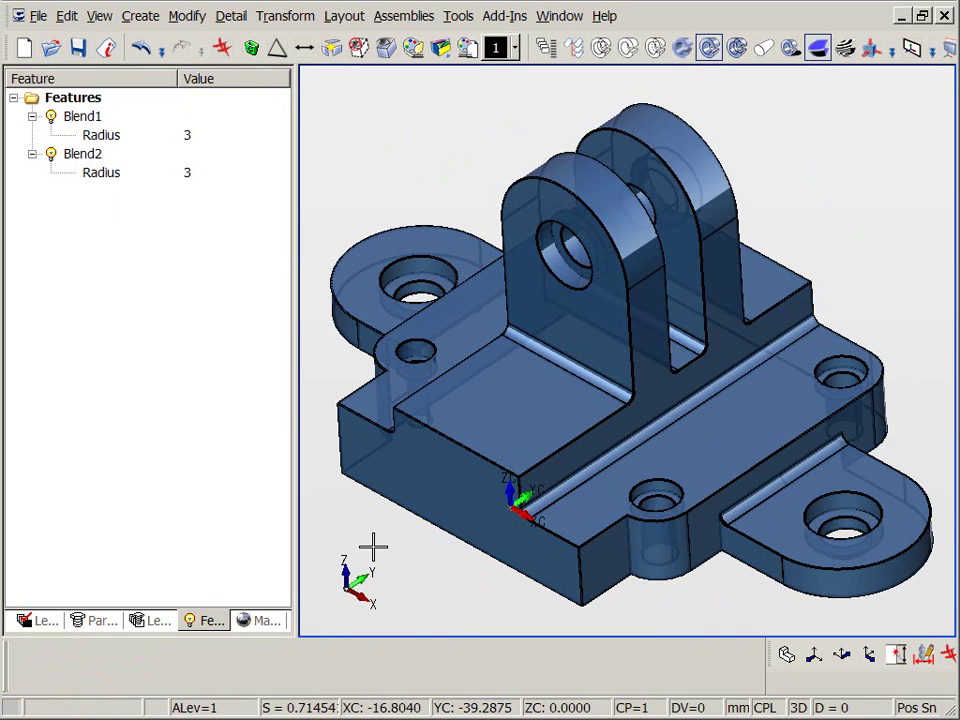
{"action": "right_click", "coordinate": [79, 101]}
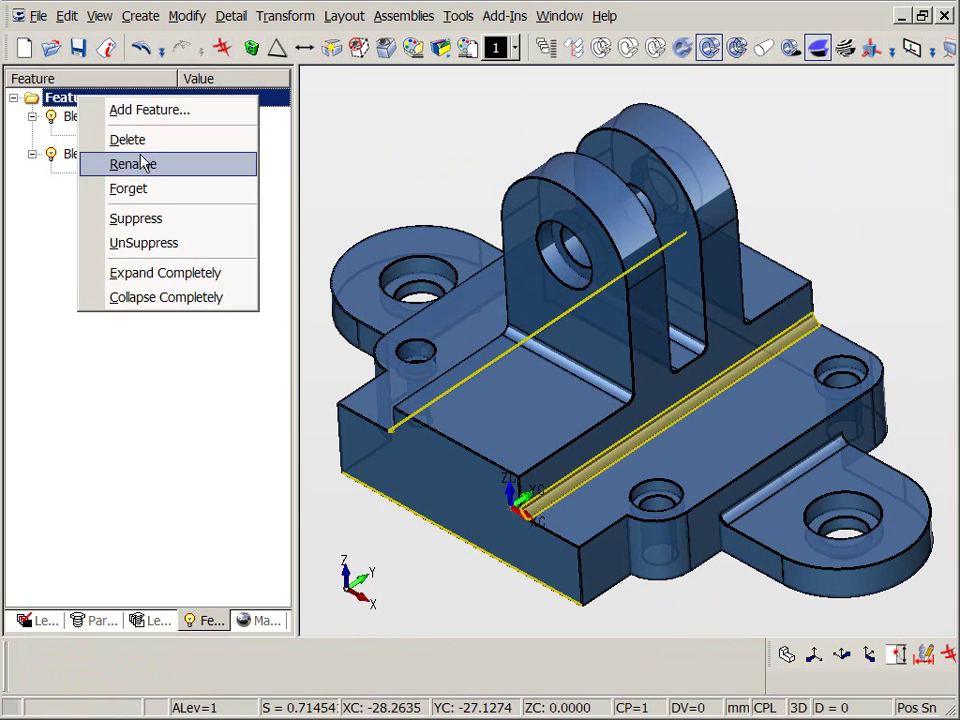
{"action": "left_click", "coordinate": [133, 187]}
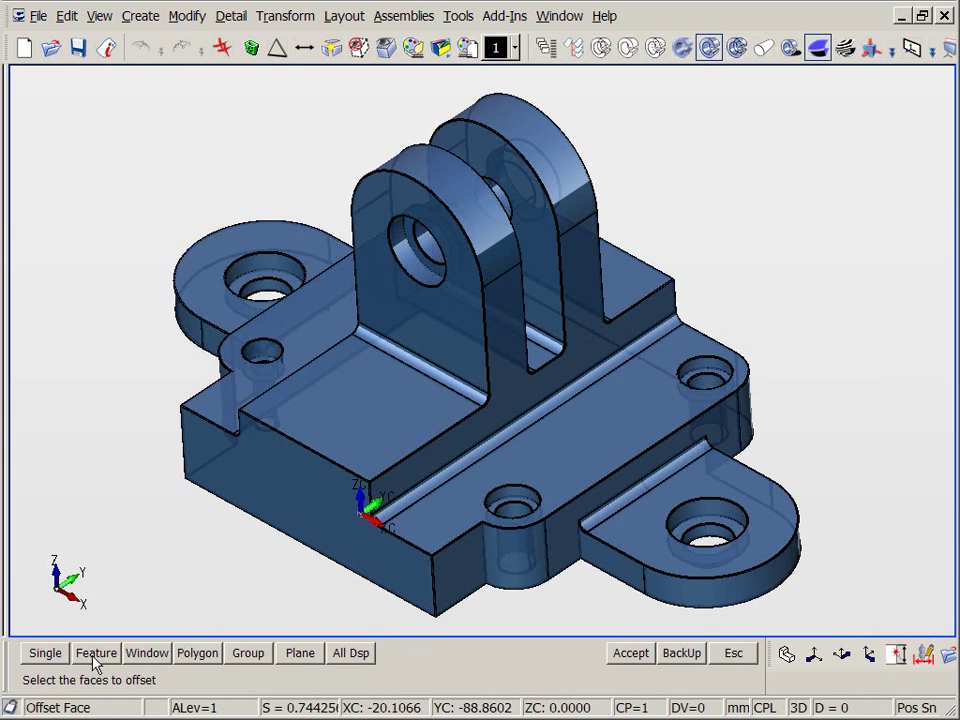
Step: Offset the smooth side face chains of both mounting ears by -4.5 mm, and undo and redo that offset
{"action": "left_click", "coordinate": [95, 655]}
{"action": "left_click", "coordinate": [50, 654]}
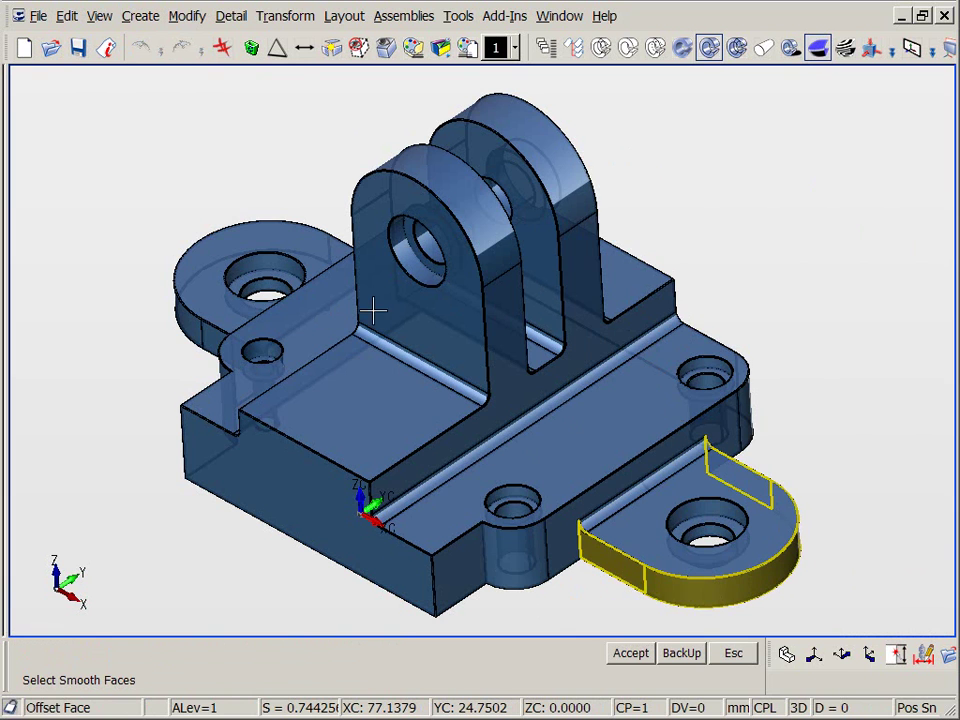
{"action": "left_click", "coordinate": [579, 508]}
{"action": "left_click", "coordinate": [178, 317]}
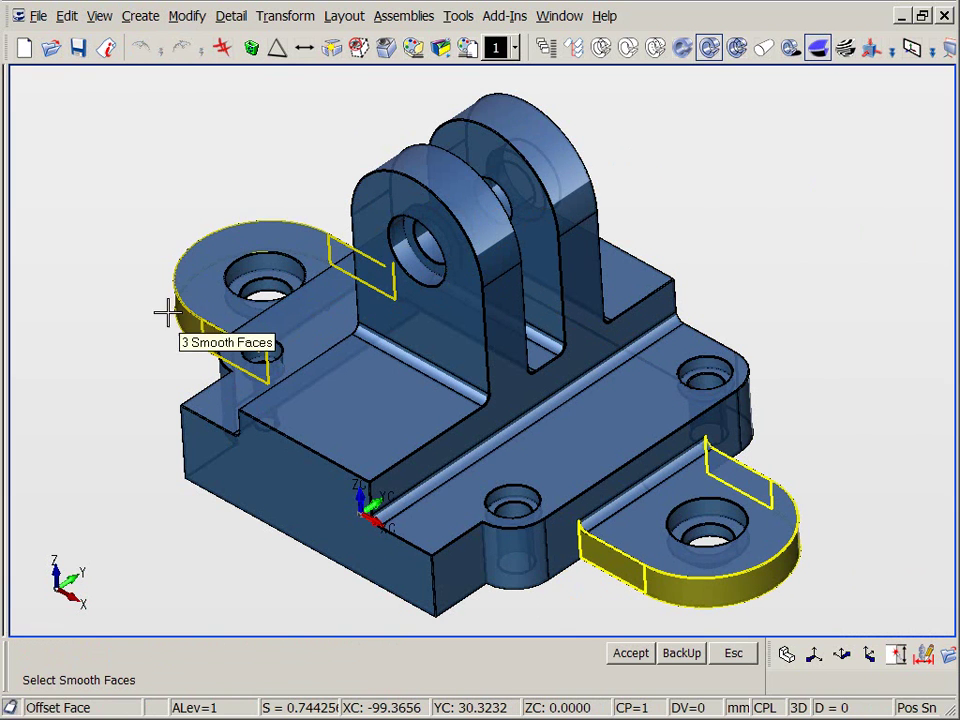
{"action": "middle_click", "coordinate": [72, 157]}
{"action": "middle_click", "coordinate": [97, 156]}
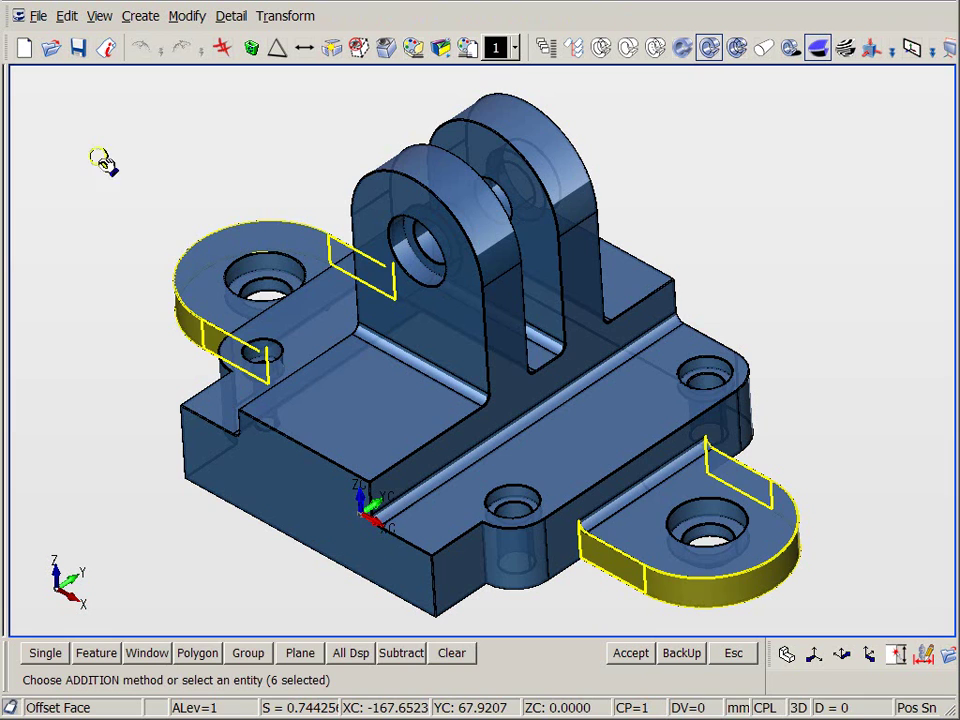
{"action": "middle_click", "coordinate": [97, 155]}
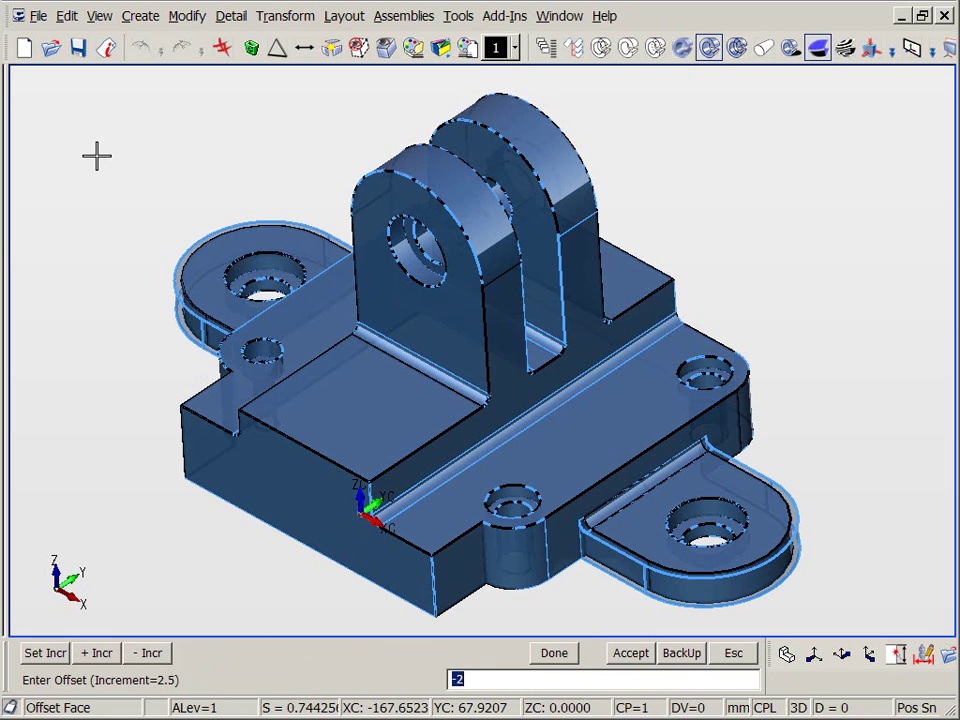
{"action": "left_click", "coordinate": [148, 654]}
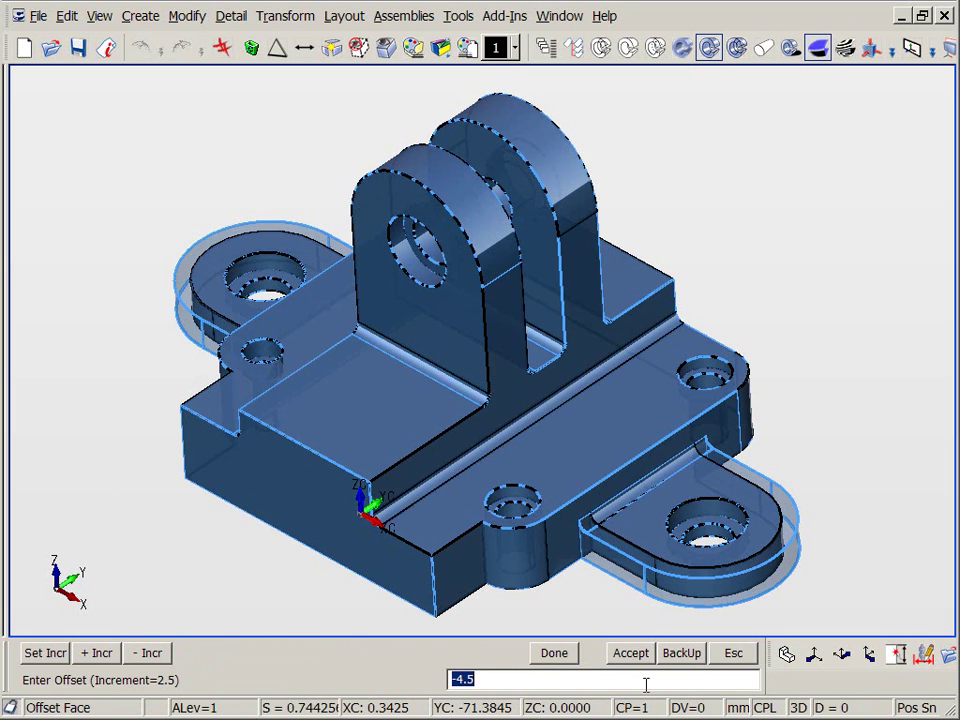
{"action": "left_click", "coordinate": [555, 653]}
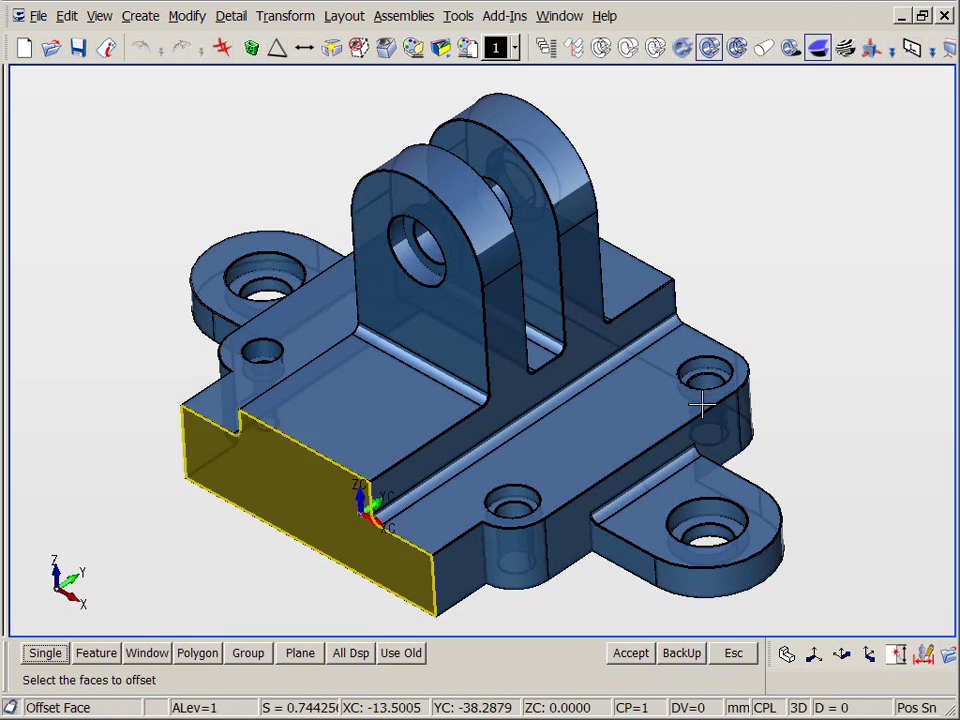
{"action": "key", "text": "Escape"}
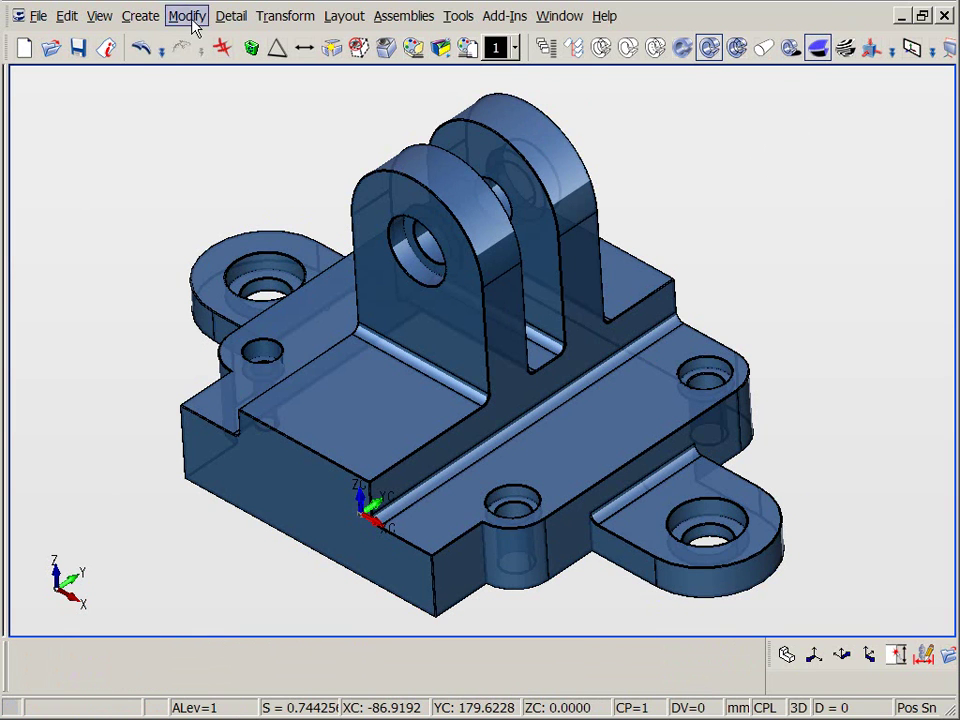
{"action": "left_click", "coordinate": [141, 48]}
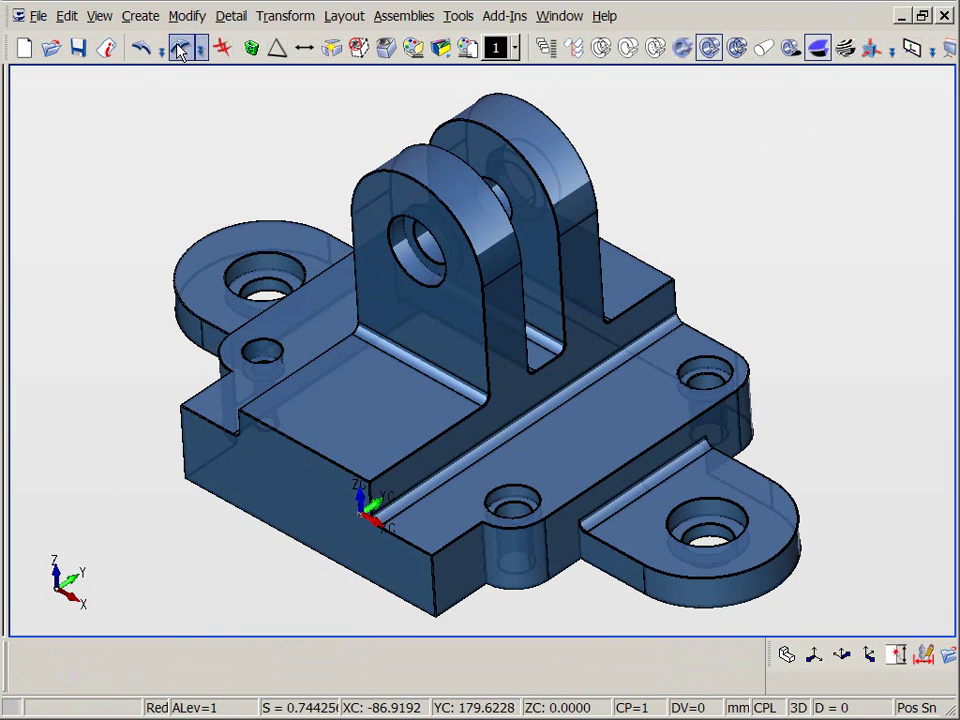
{"action": "left_click", "coordinate": [181, 48]}
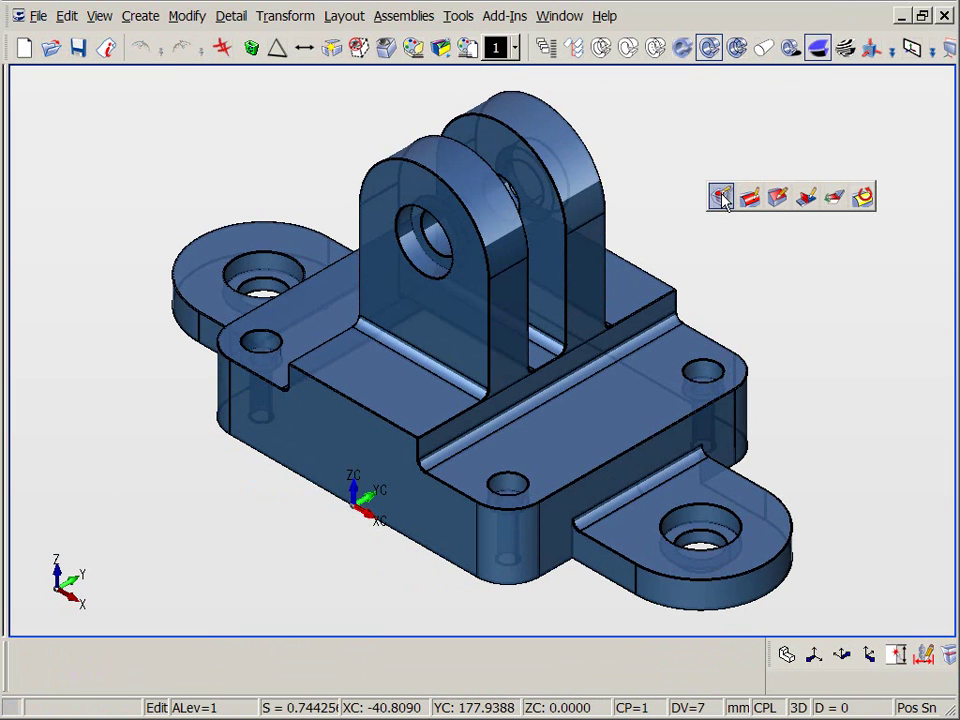
Step: Edit the pattern of four corner counterbored holes and change their hole type to countersink
{"action": "left_click", "coordinate": [724, 195]}
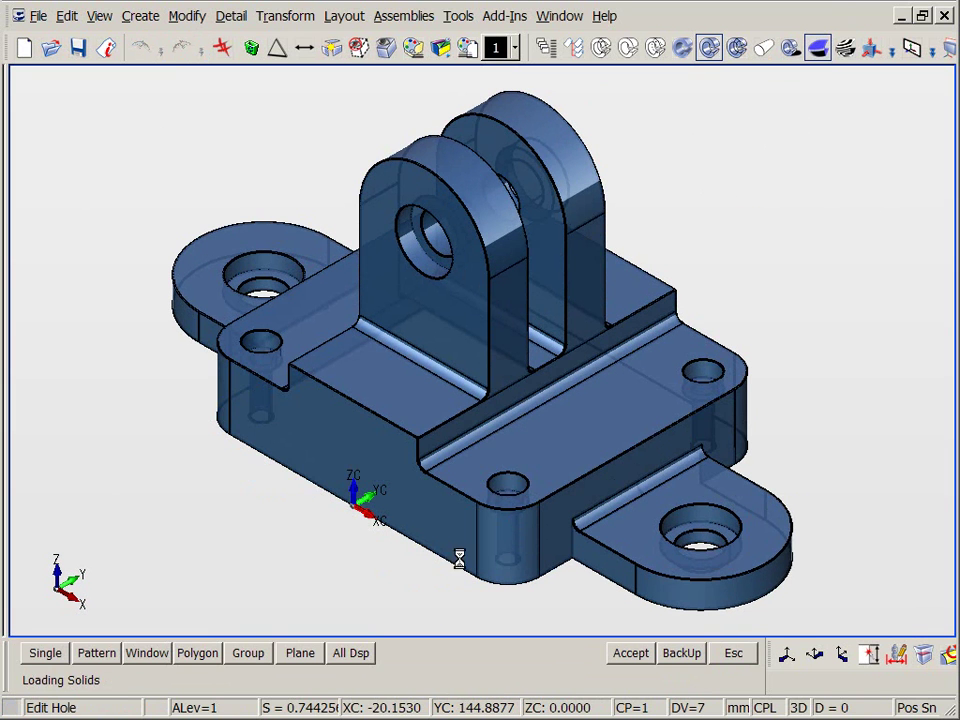
{"action": "left_click", "coordinate": [96, 652]}
{"action": "left_click", "coordinate": [505, 510]}
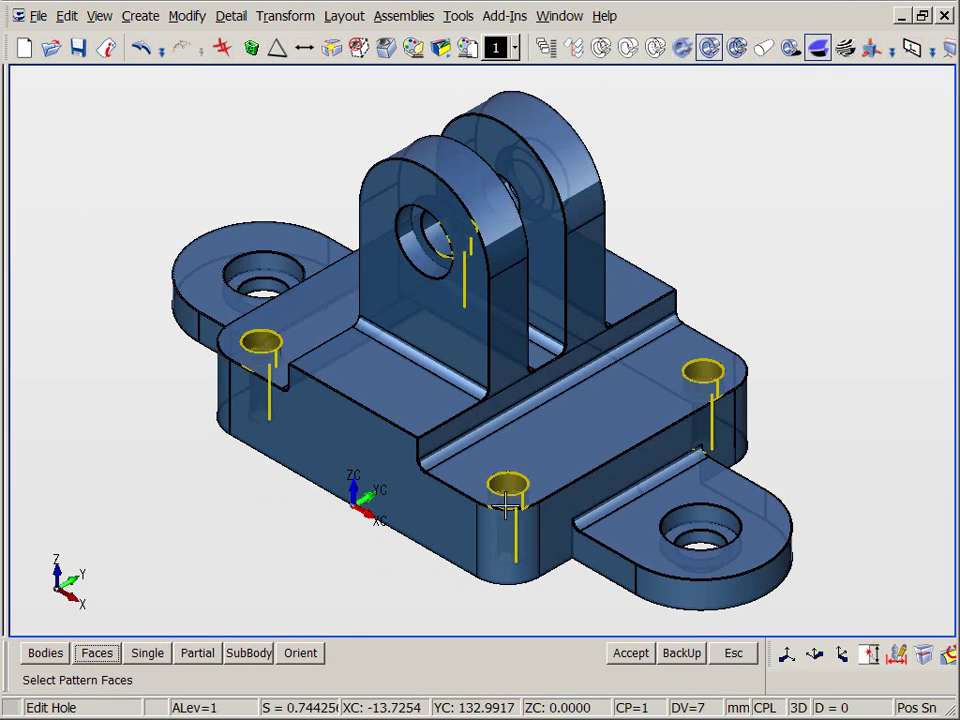
{"action": "left_click", "coordinate": [505, 488]}
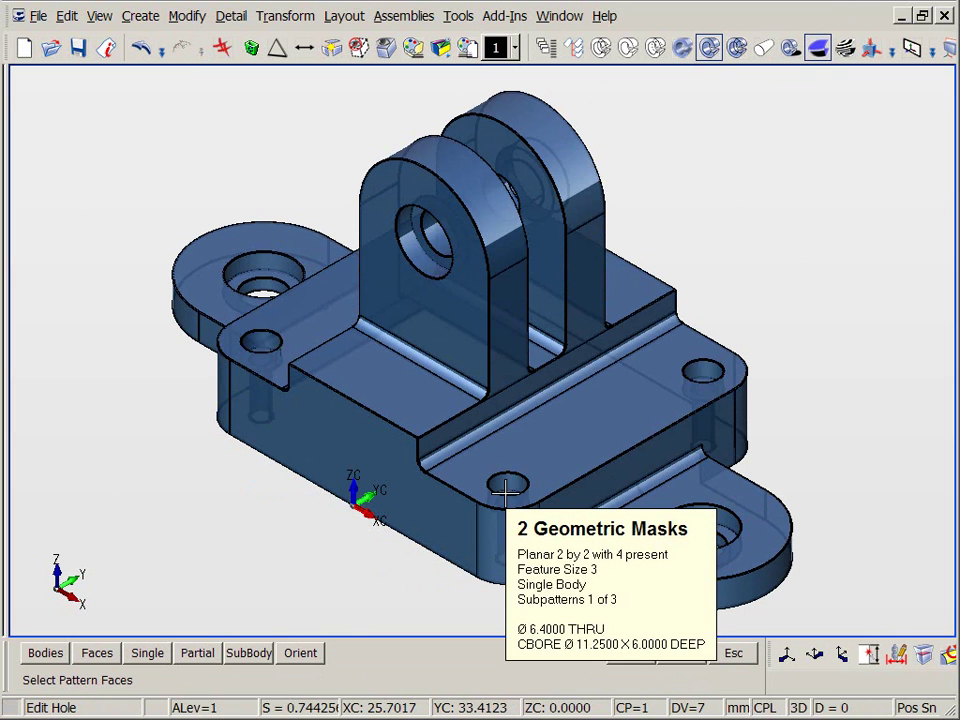
{"action": "left_click", "coordinate": [505, 488]}
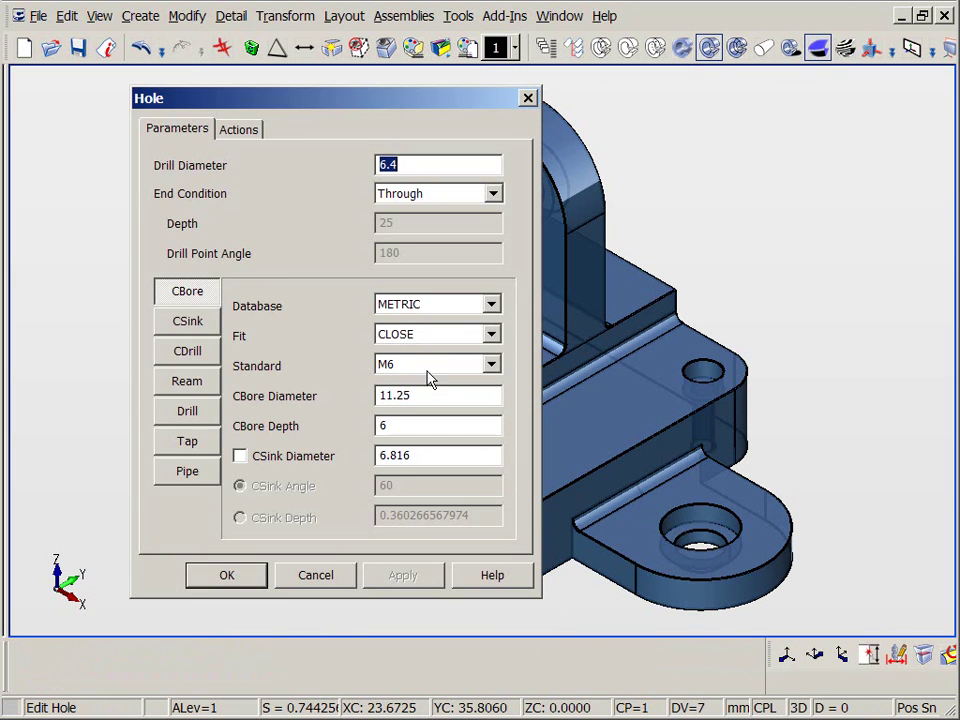
{"action": "left_click", "coordinate": [185, 322]}
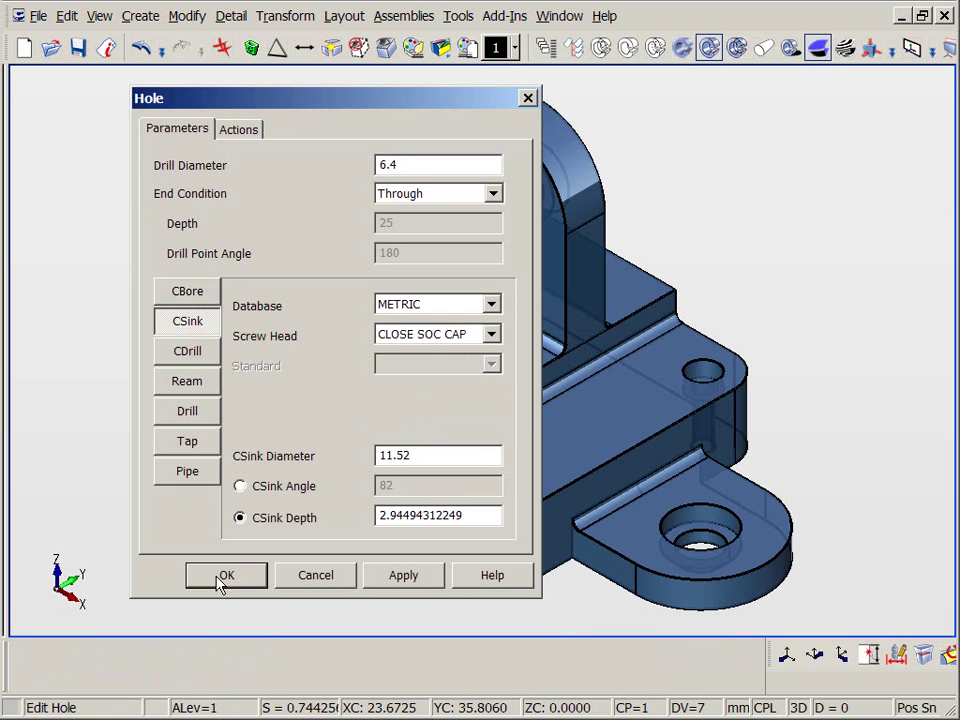